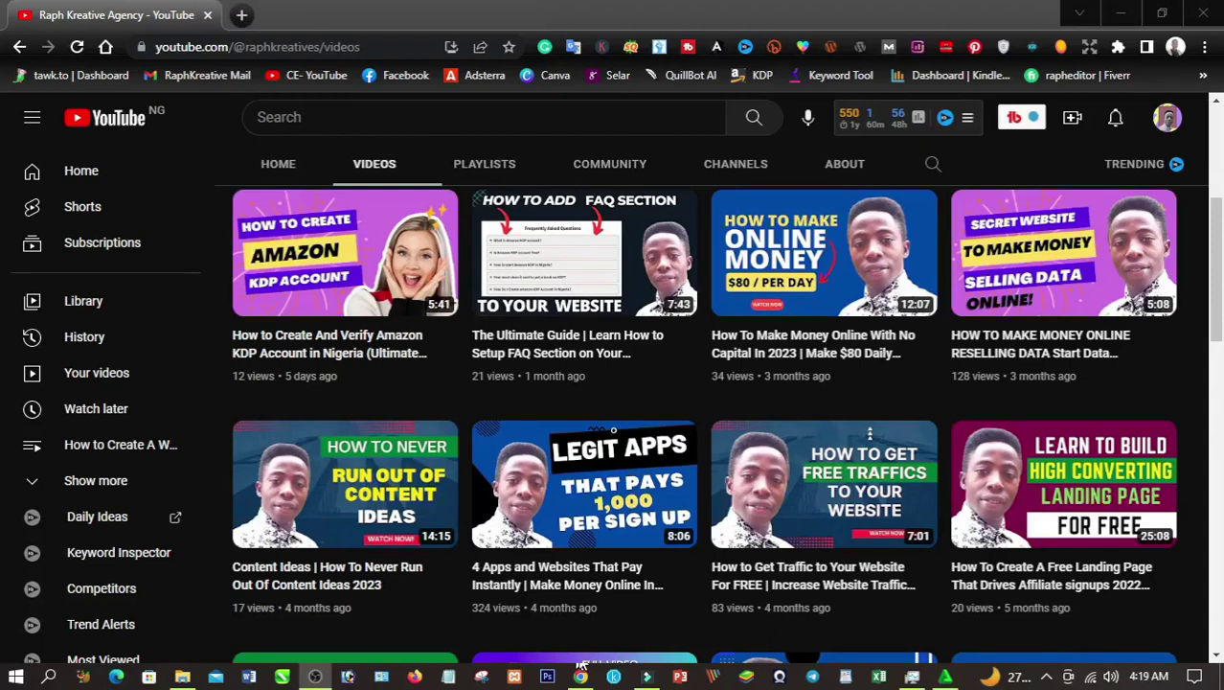
Scroll up and down through the channel's uploaded videos on YouTube
scroll(510, 256, "up", 4)
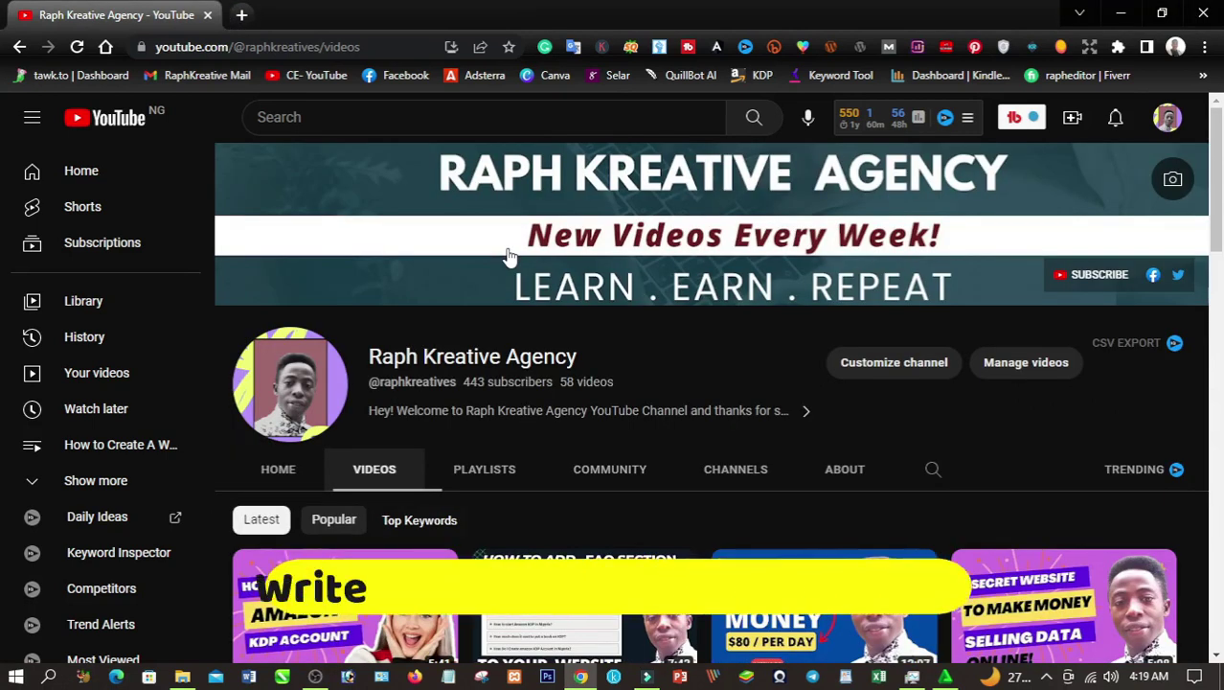
scroll(510, 257, "down", 5)
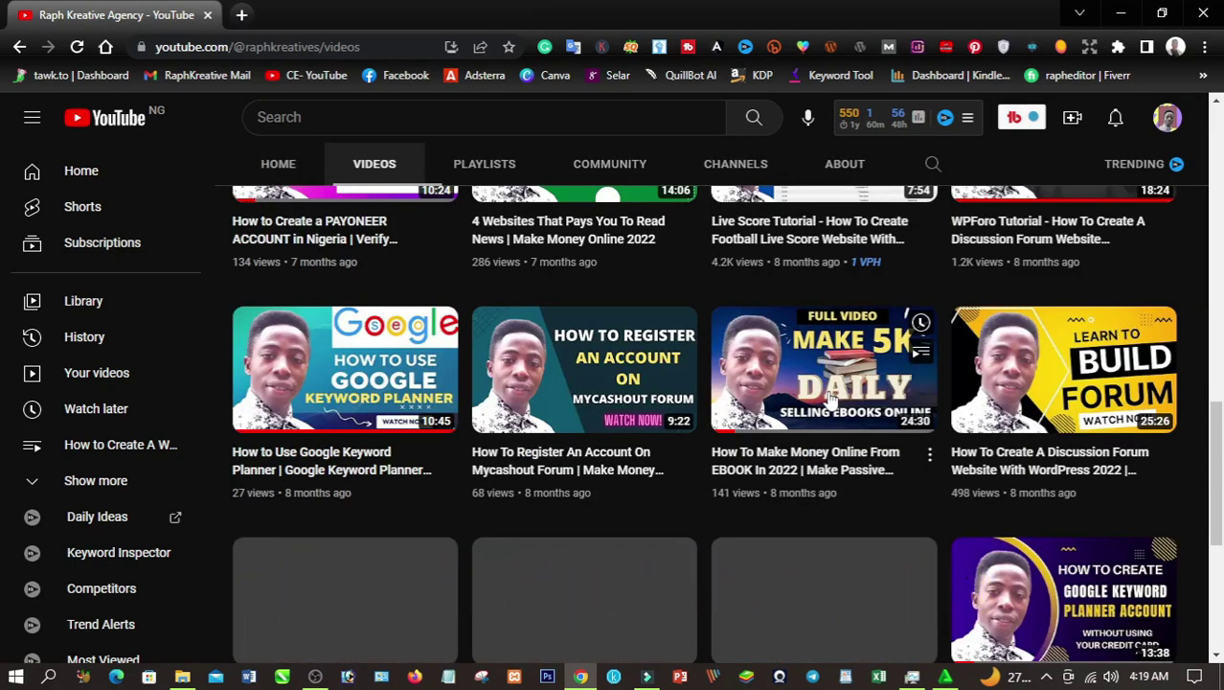
scroll(831, 402, "down", 3)
scroll(832, 401, "up", 2)
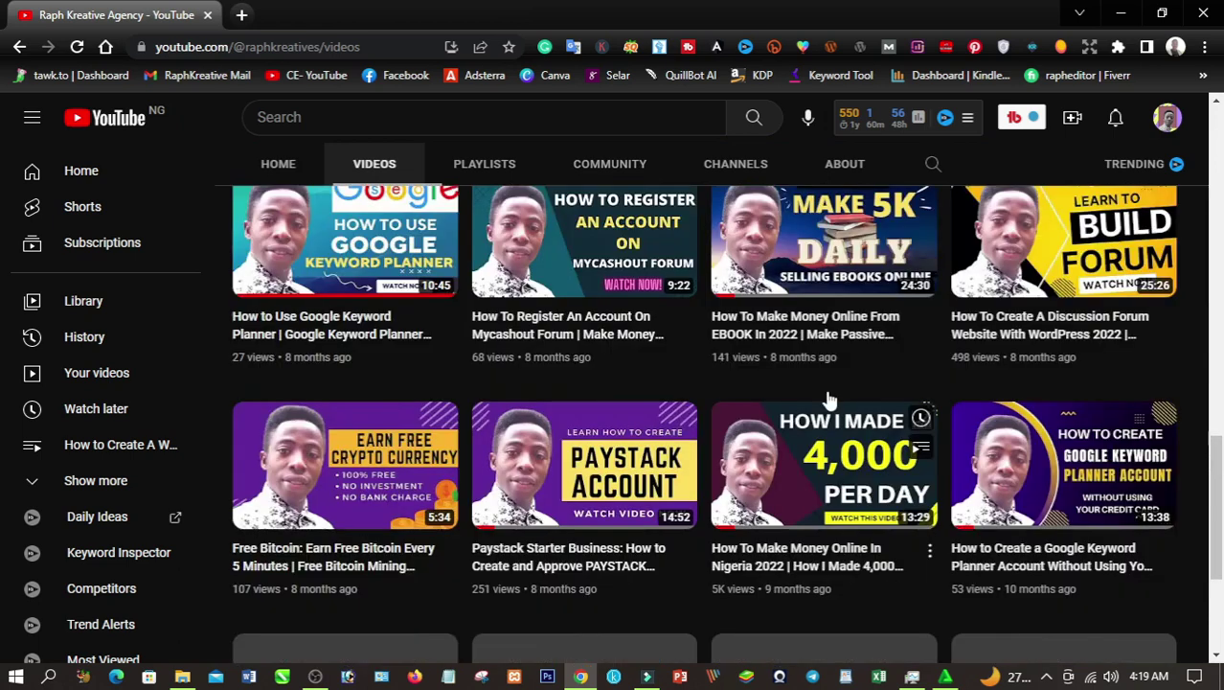
scroll(831, 400, "up", 4)
scroll(831, 401, "up", 3)
scroll(831, 400, "up", 2)
scroll(832, 401, "up", 3)
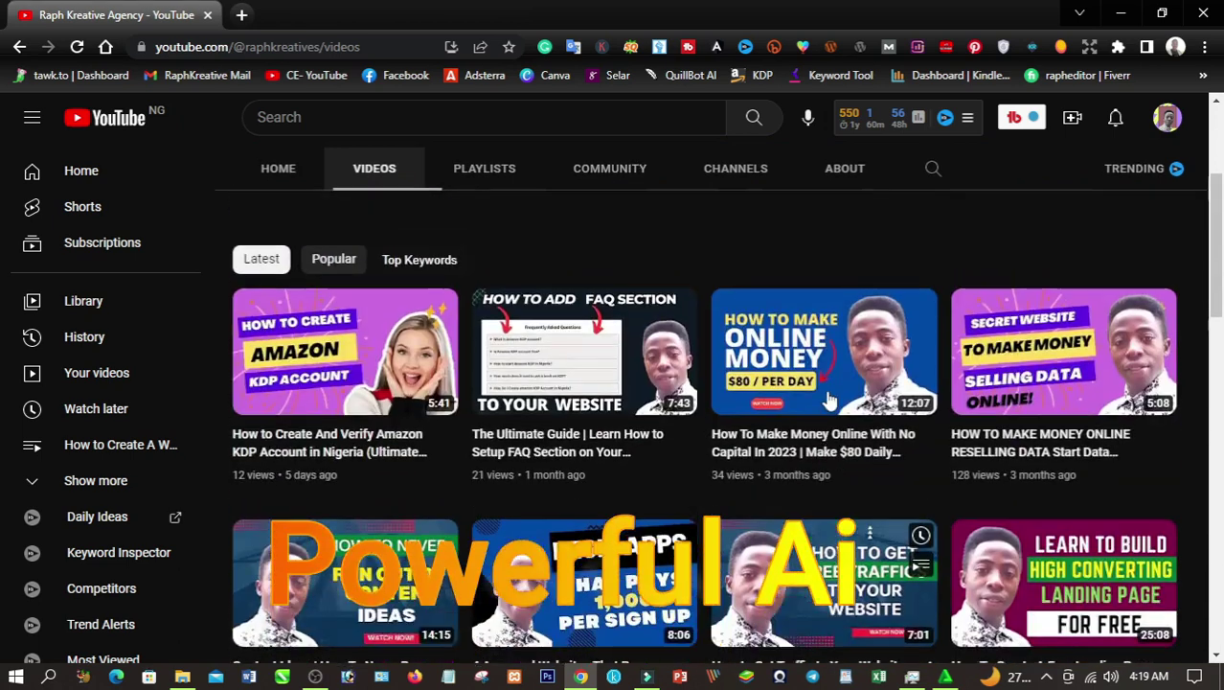
scroll(831, 401, "up", 3)
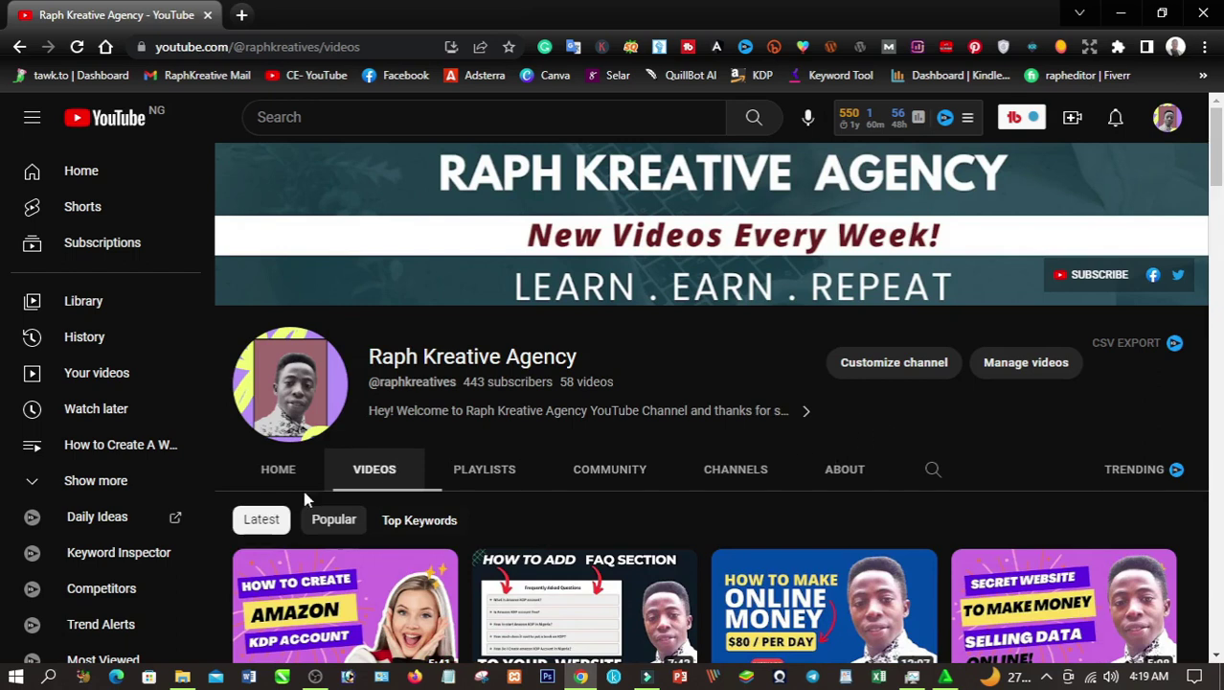
scroll(407, 565, "down", 4)
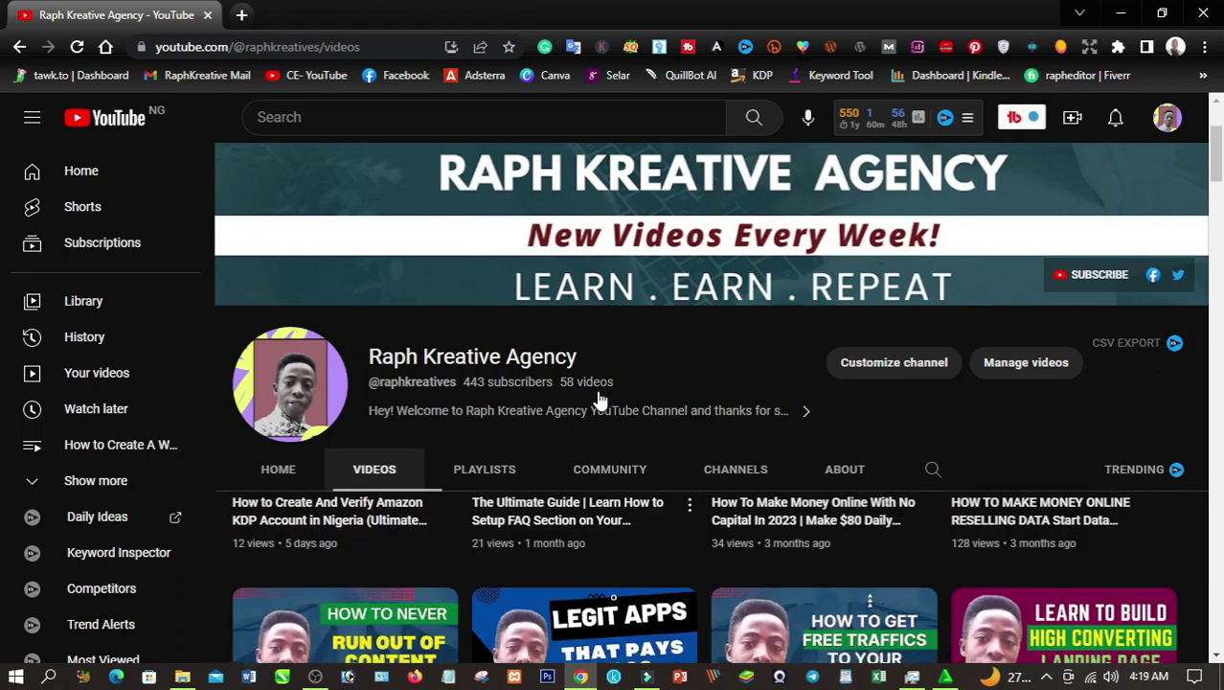
scroll(596, 390, "down", 2)
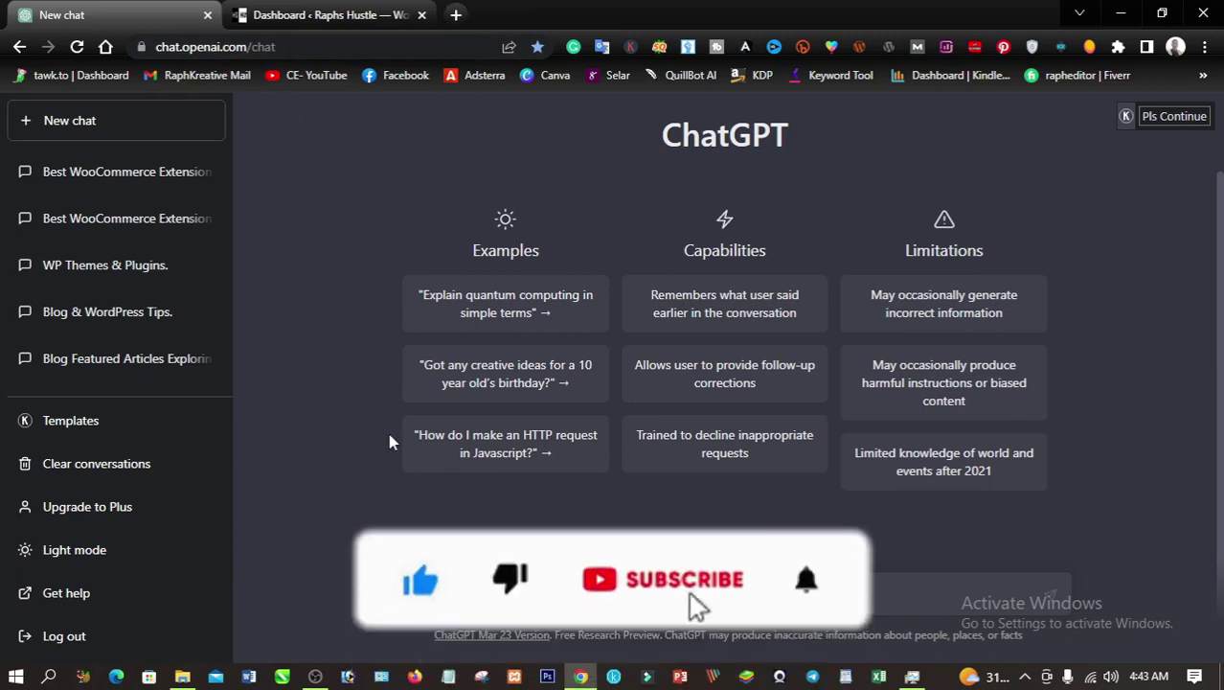
Load openai.com in a new Chrome incognito window
key("ctrl+shift+n")
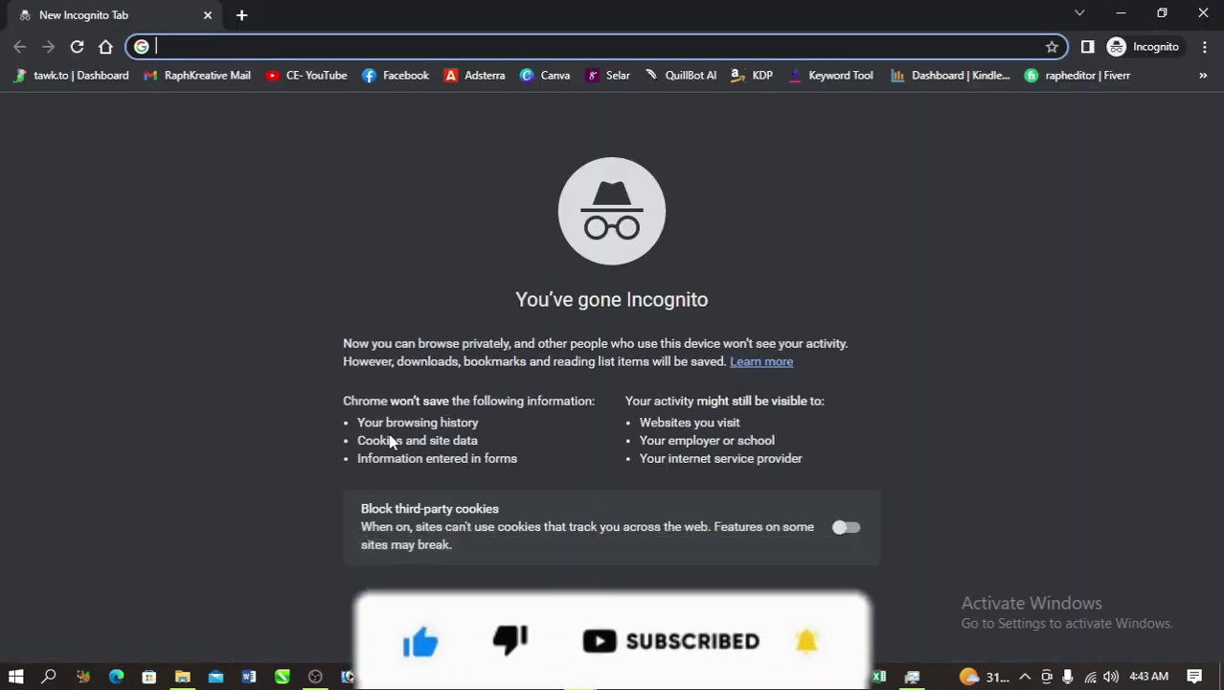
type("openai.com")
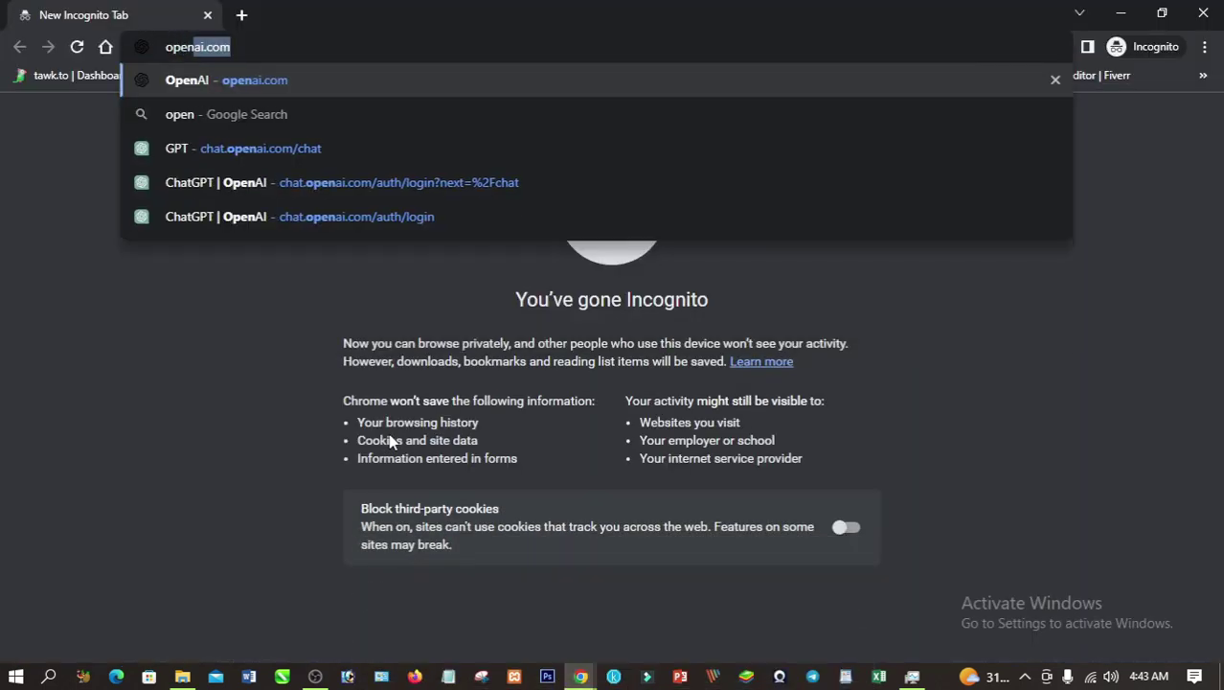
key("Return")
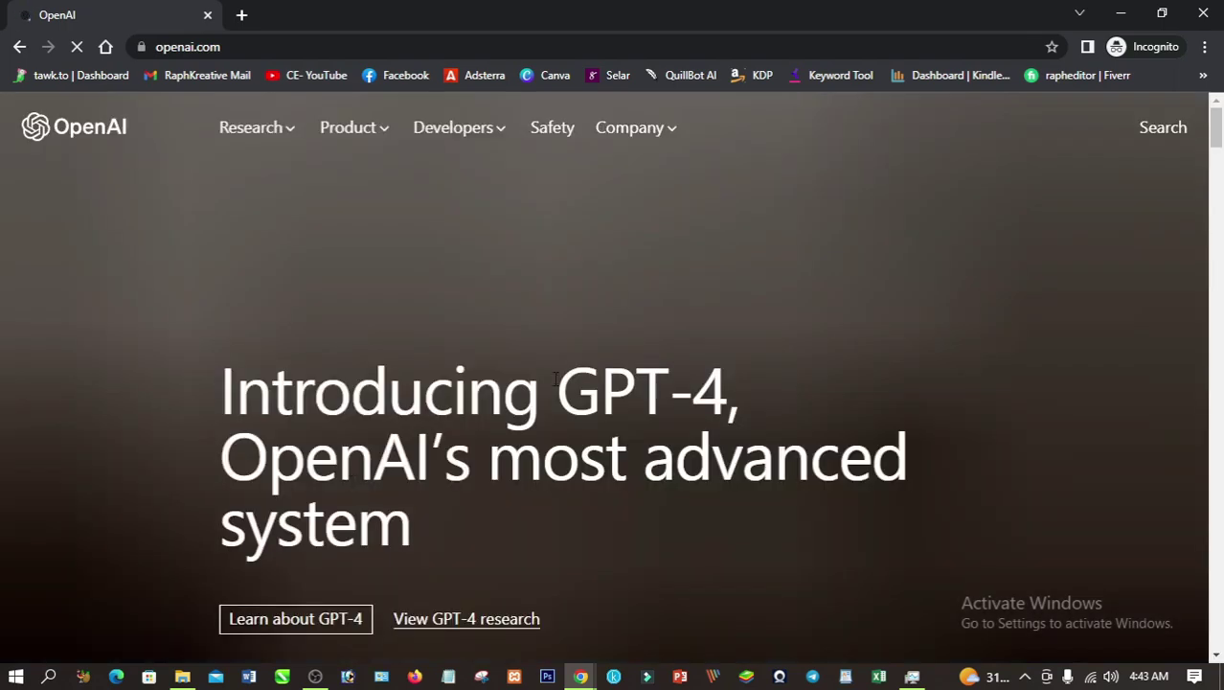
Scroll to openai.com's ChatGPT section and open the ChatGPT log-in/sign-up page
scroll(495, 383, "down", 4)
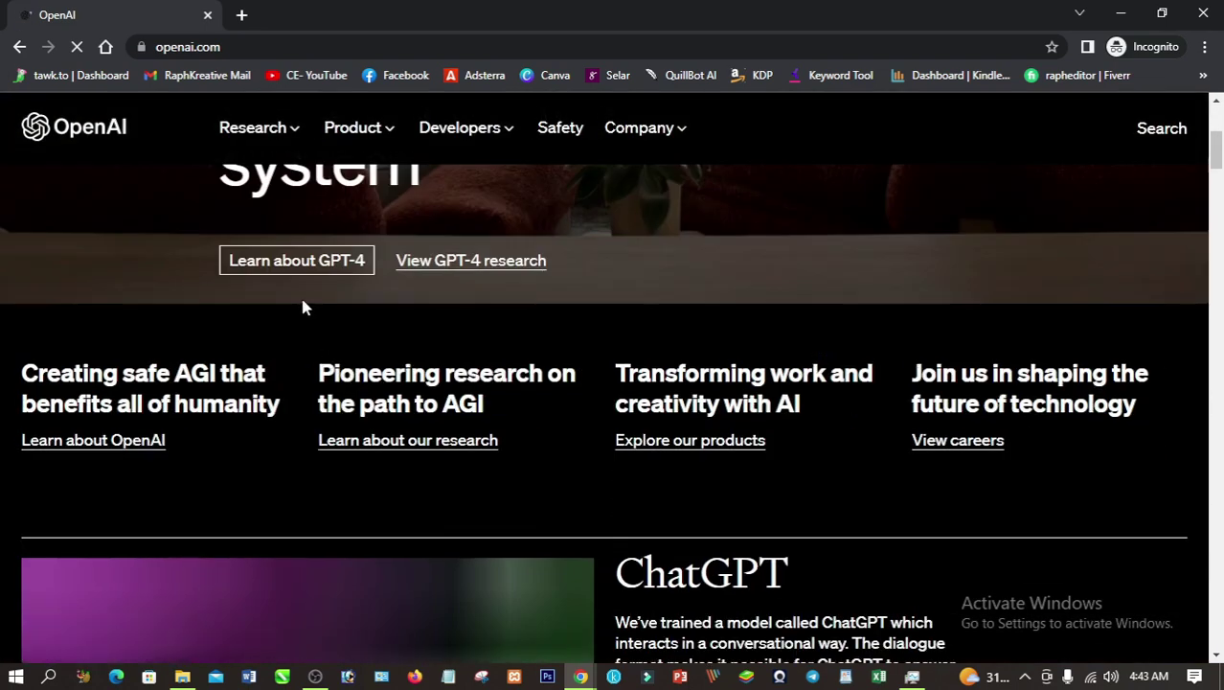
scroll(819, 457, "down", 3)
scroll(819, 453, "down", 2)
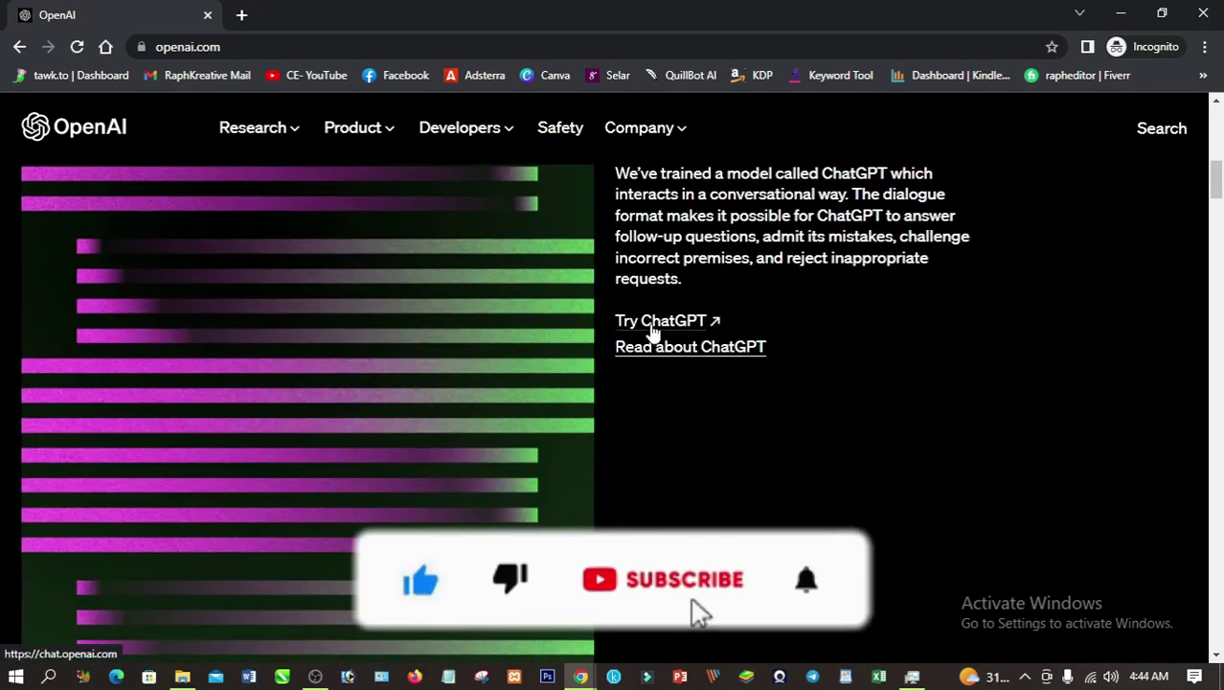
left_click(649, 324)
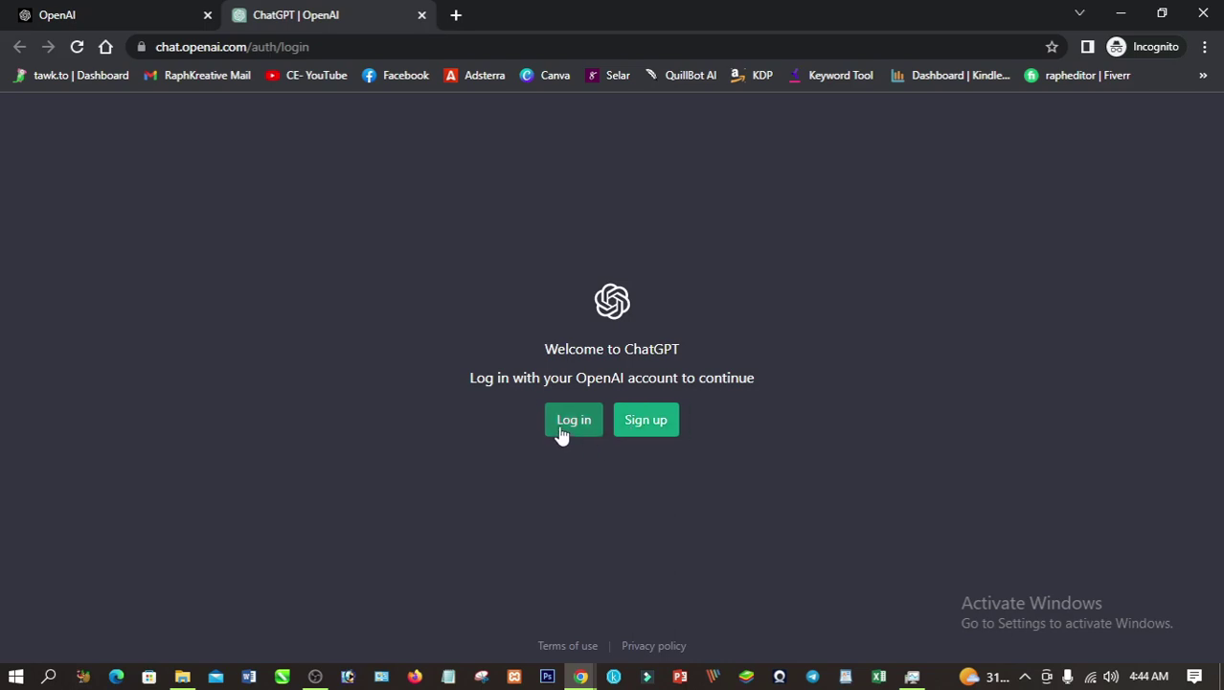
left_click(580, 678)
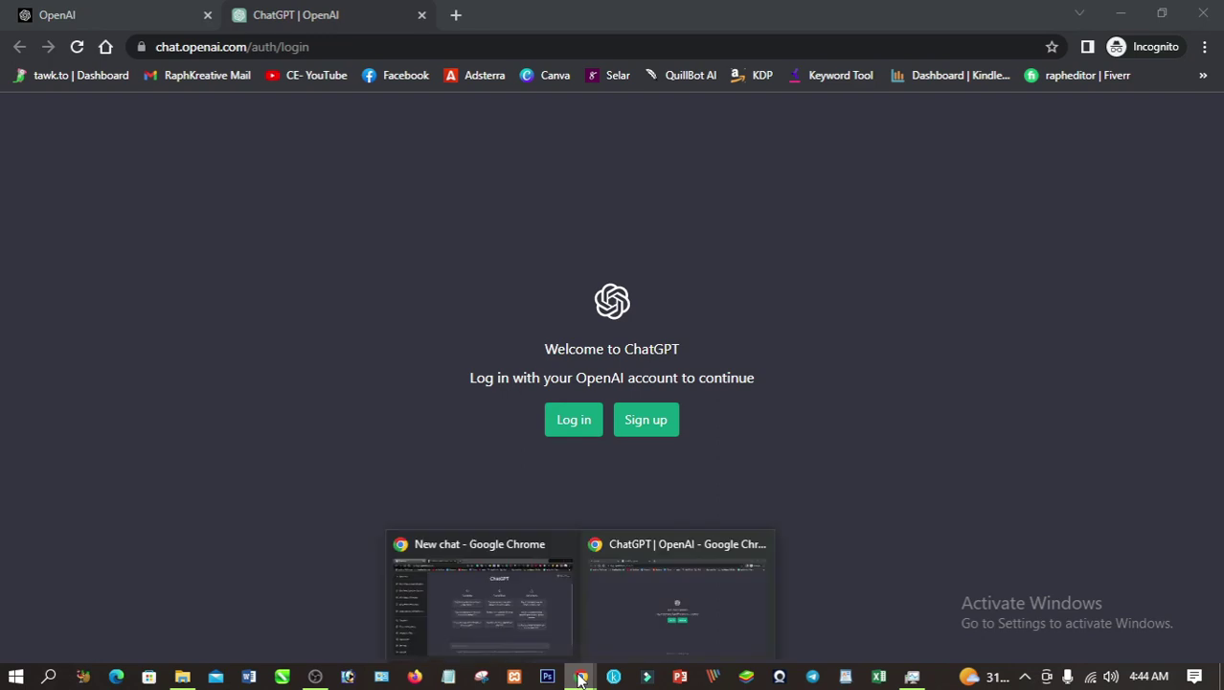
Switch to the signed-in 'New chat' ChatGPT window
left_click(479, 594)
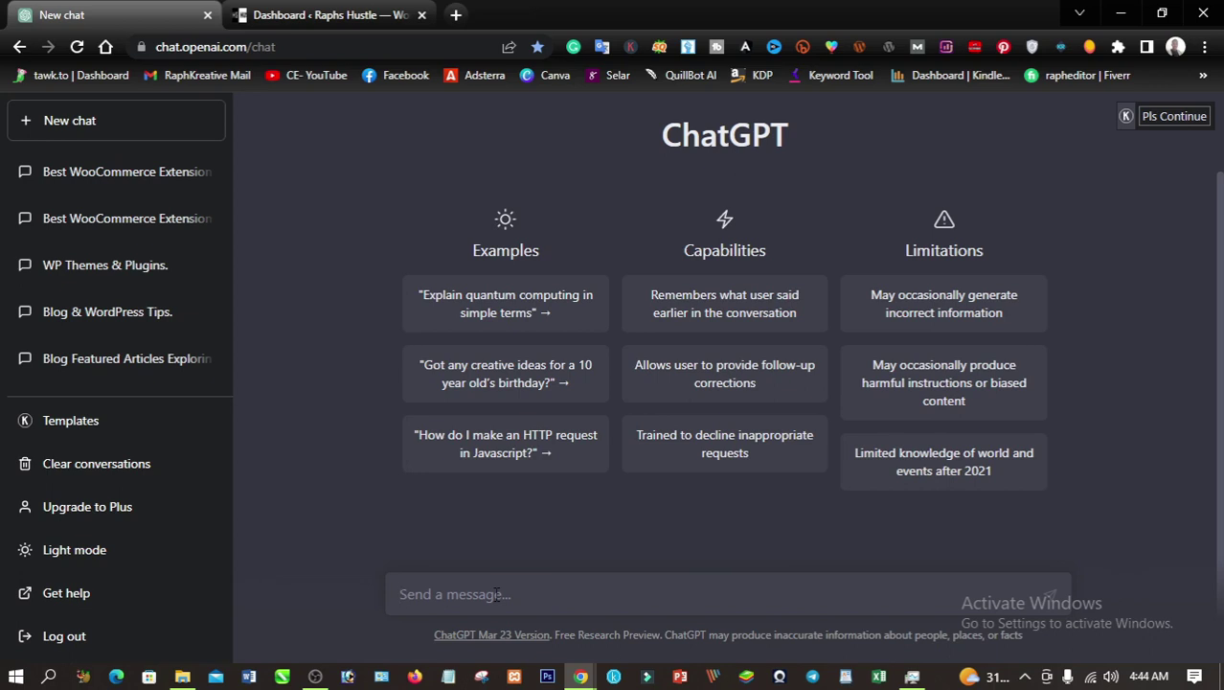
Ask ChatGPT for an SEO blog post using the keyphrase "make money online selling internet"
type("Write an SEO")
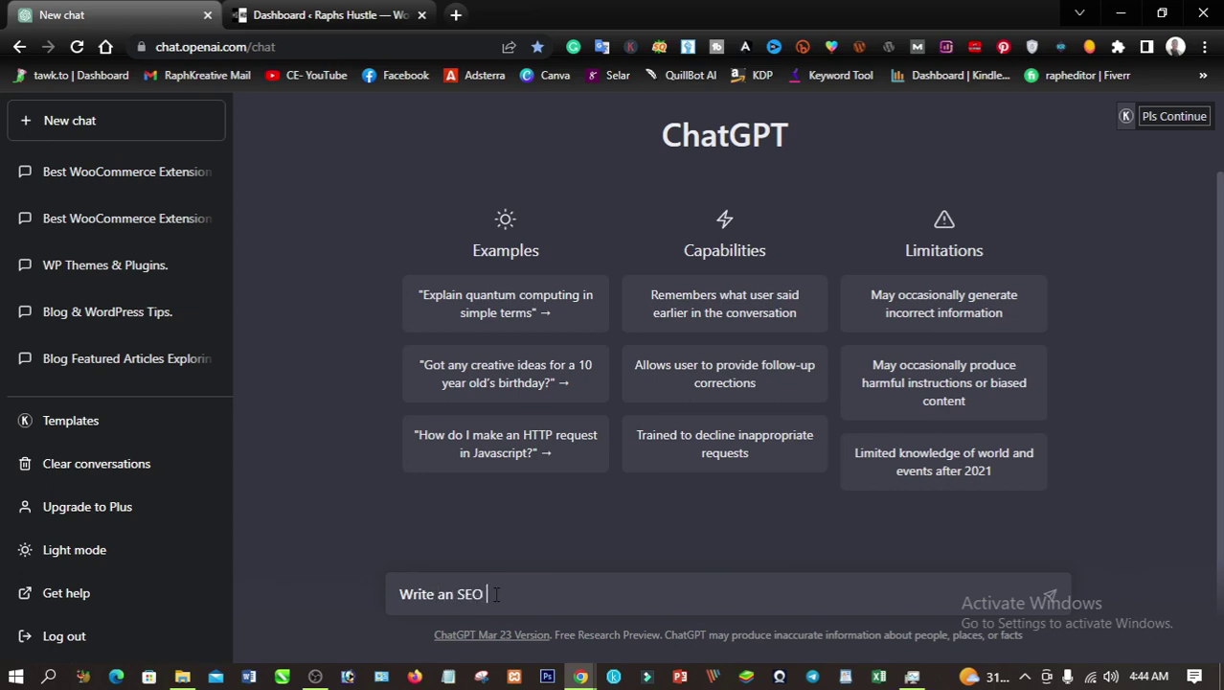
type("log")
type(" post usi")
type("ng")
type(" t")
type("hi")
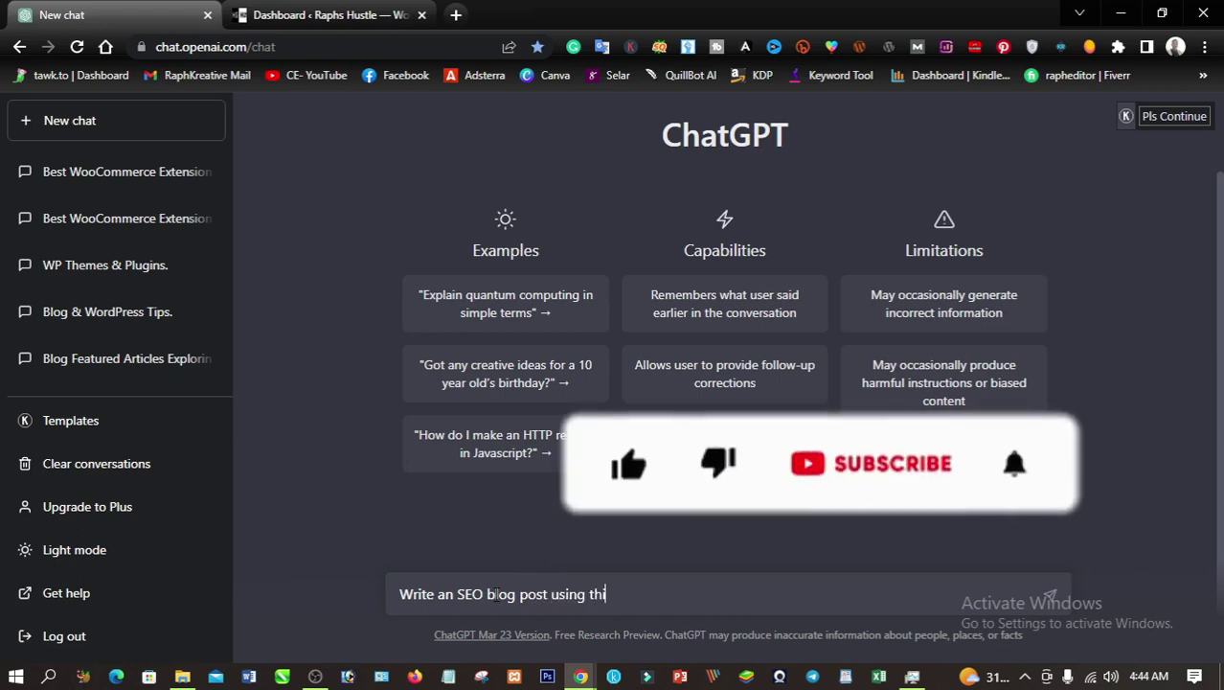
type("s key")
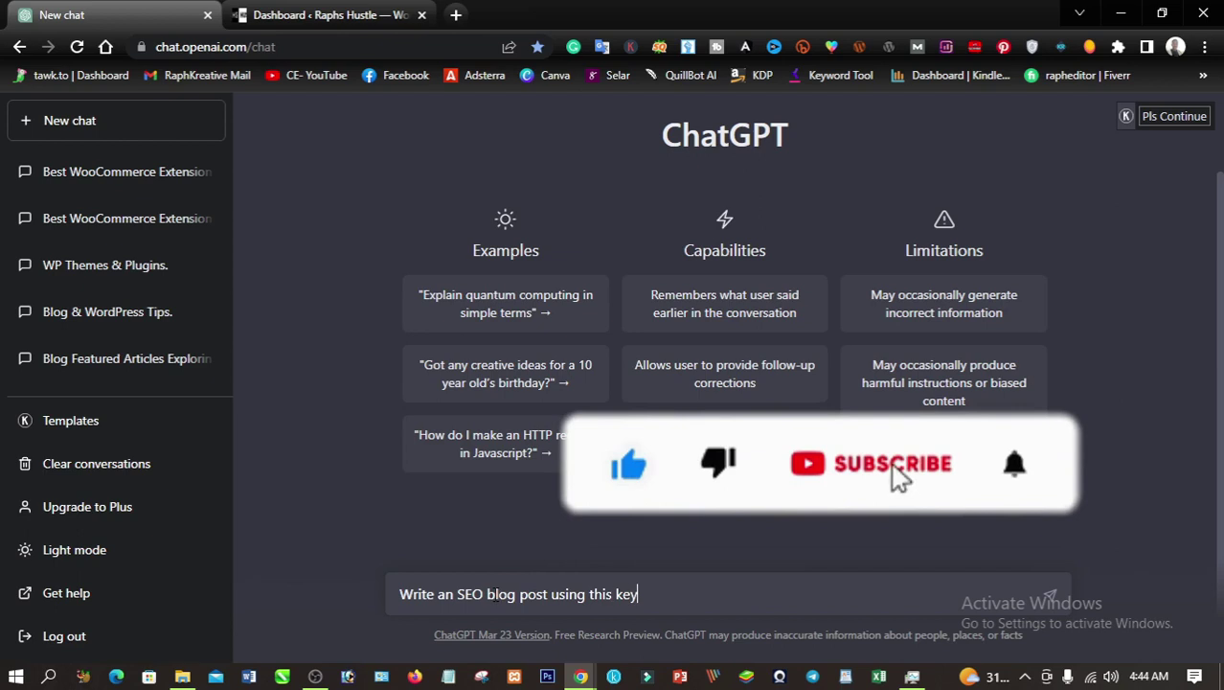
type("phr")
type("ase ")
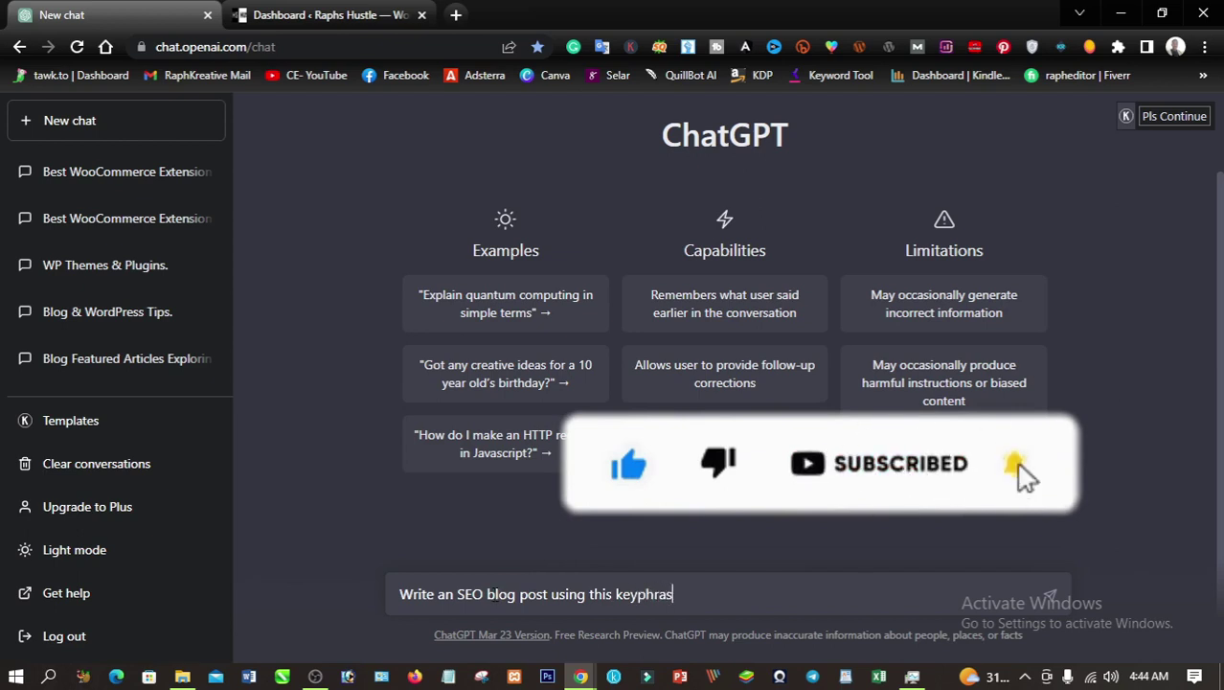
type("\"")
type("m")
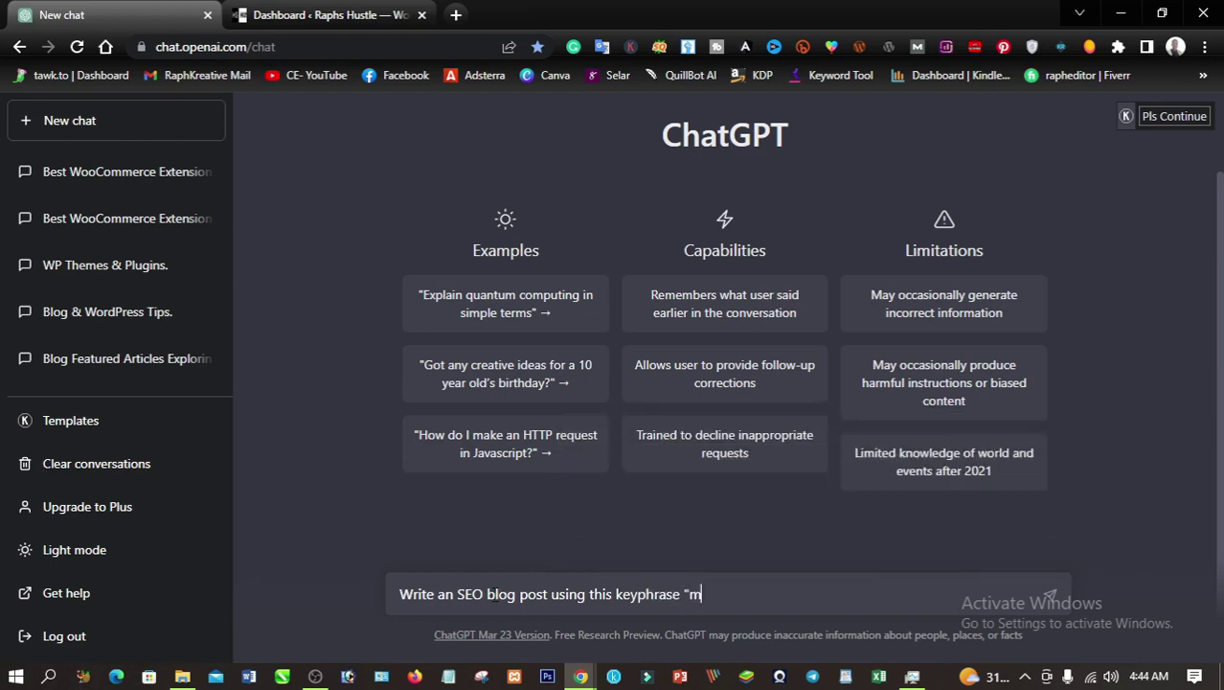
type("ake money o")
type("nline sellin")
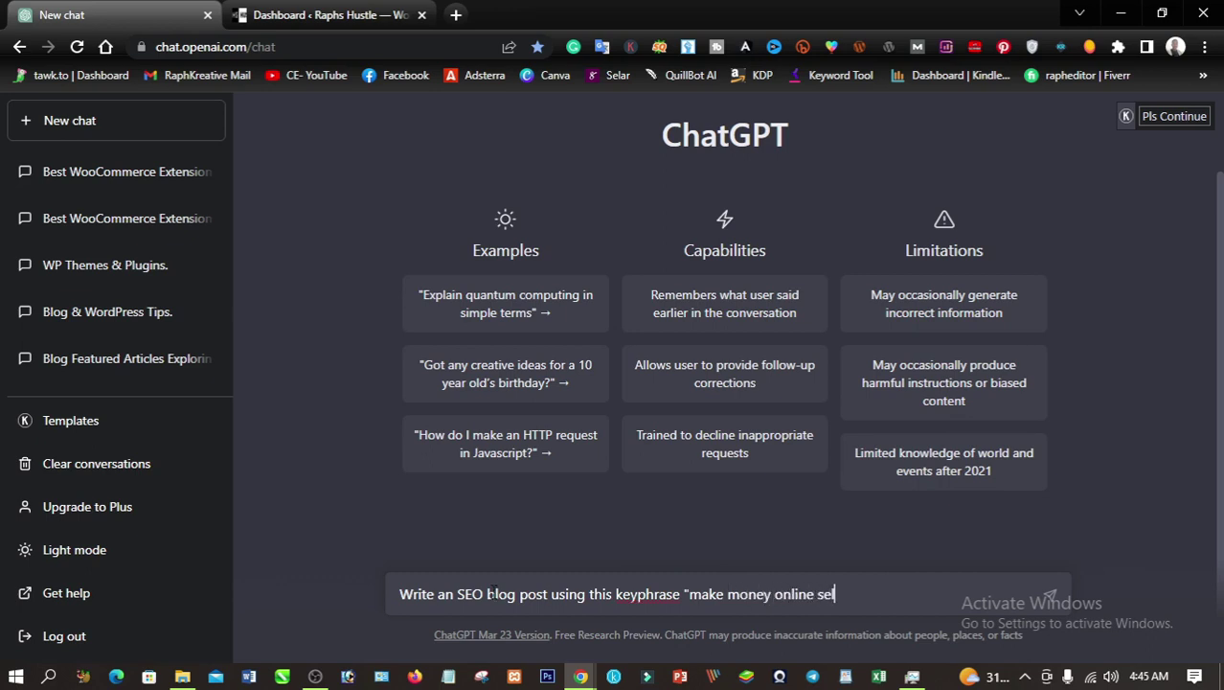
type("g i")
type("nternet\"")
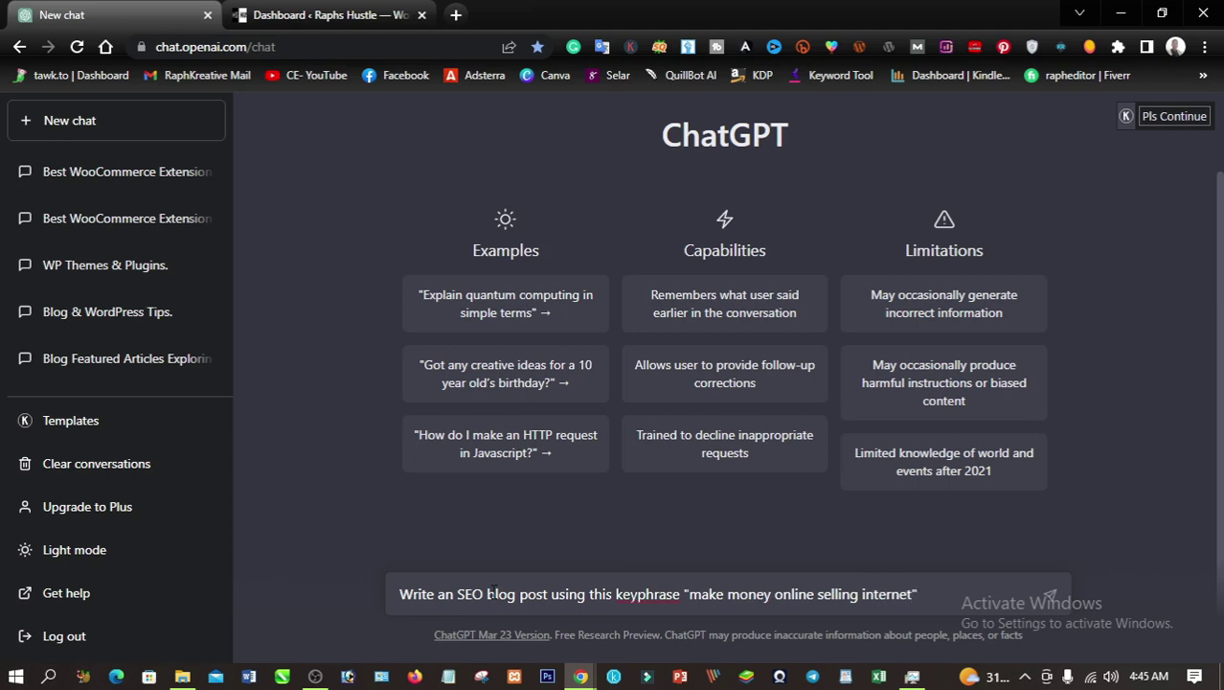
key("Return")
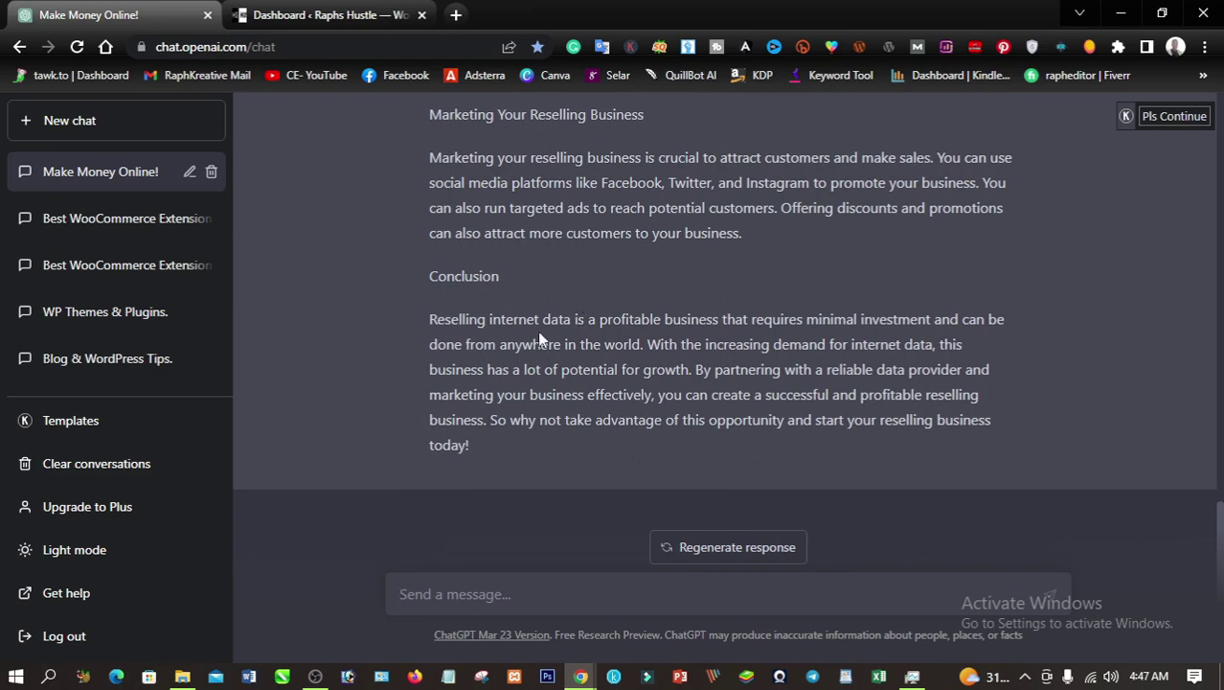
scroll(525, 330, "up", 15)
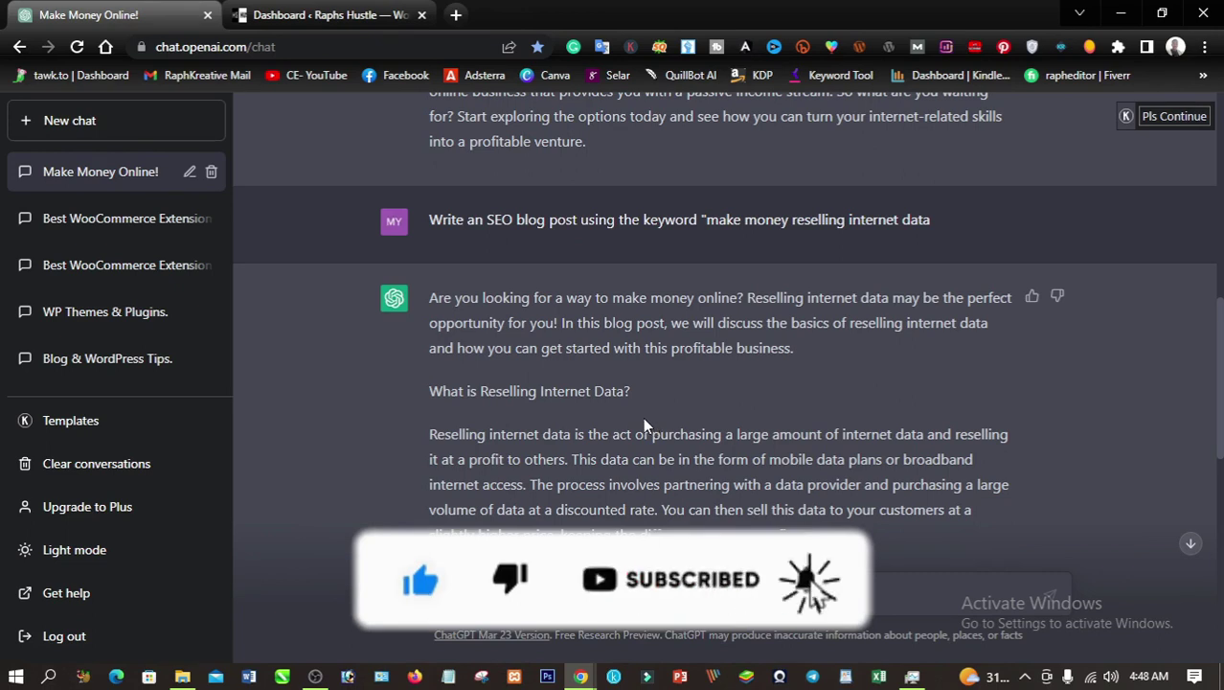
scroll(637, 415, "down", 2)
scroll(631, 413, "down", 1)
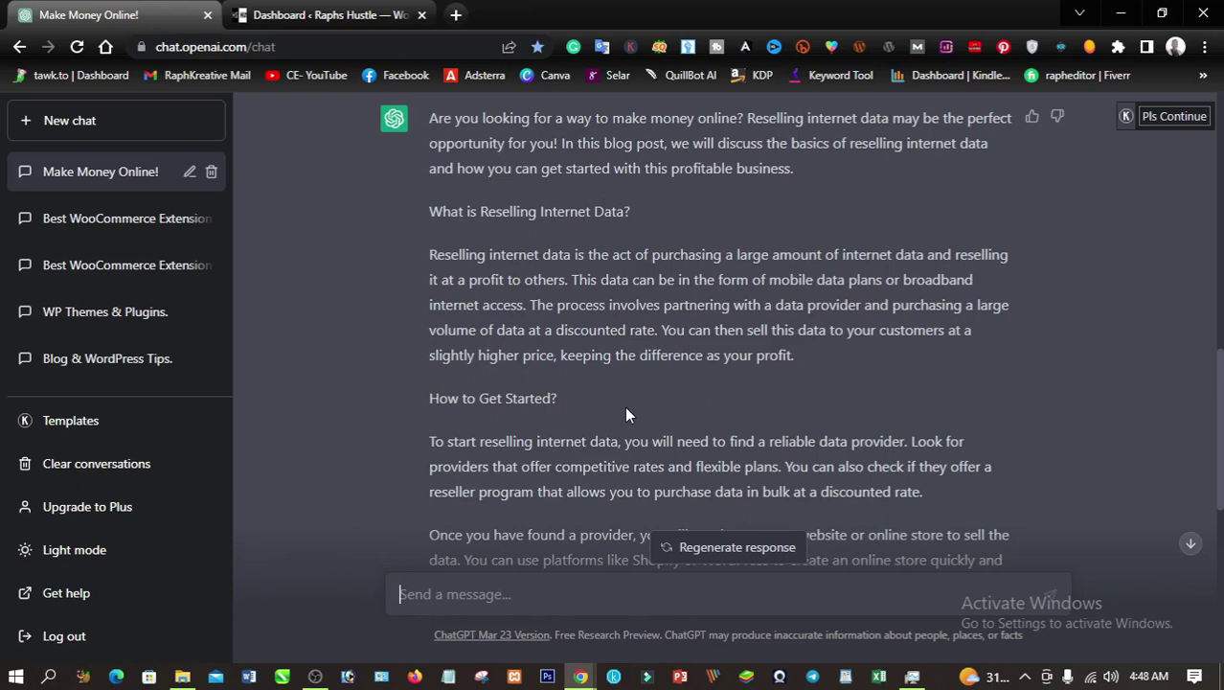
scroll(575, 364, "up", 3)
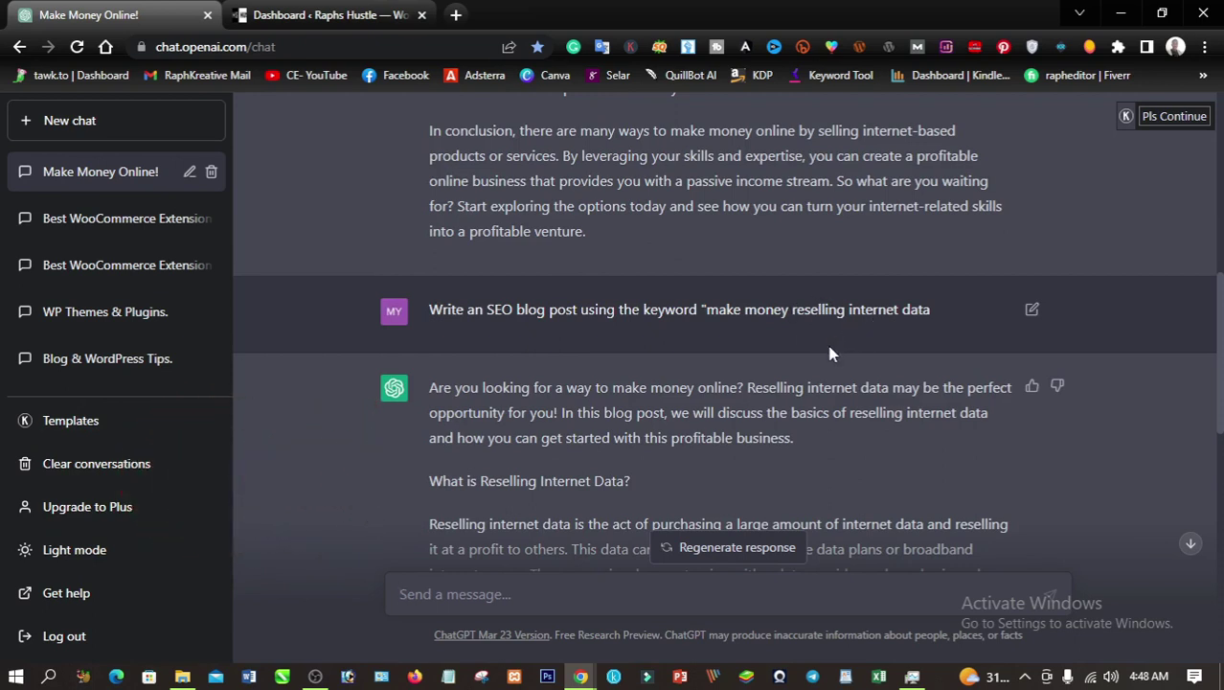
scroll(756, 370, "down", 3)
scroll(751, 379, "down", 3)
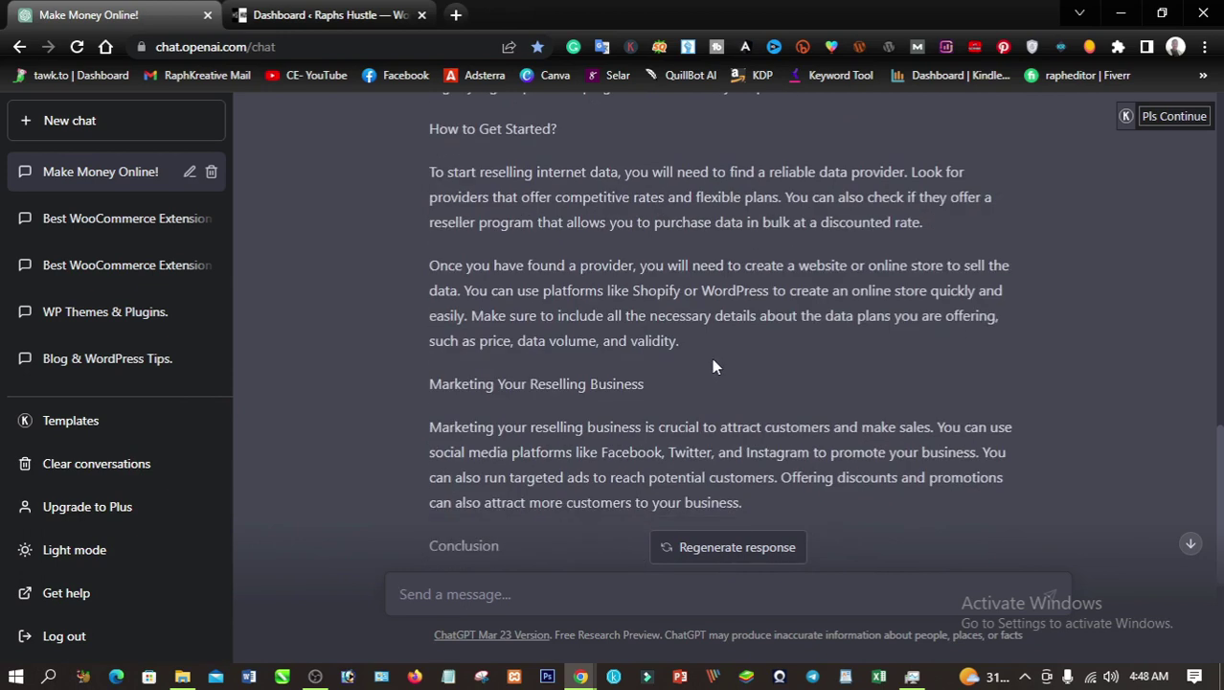
scroll(712, 358, "up", 3)
scroll(537, 302, "up", 3)
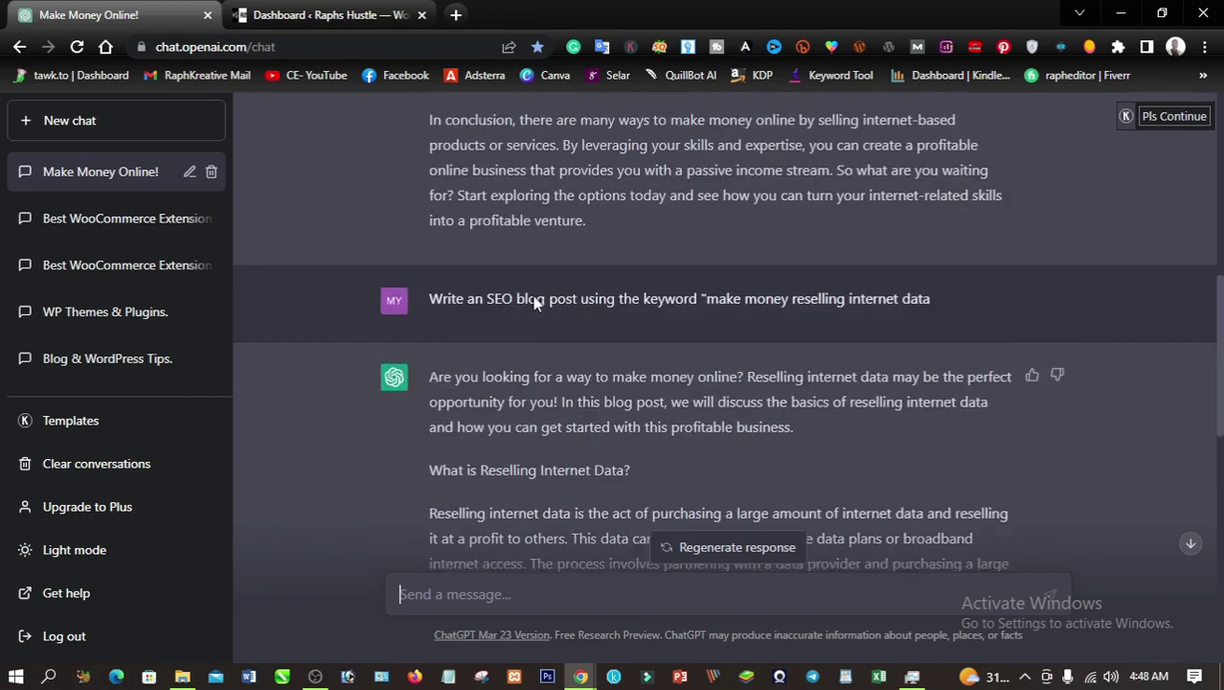
Select the whole generated article, from the opening question to 'today!', and copy it
left_click_drag(430, 387, 454, 412)
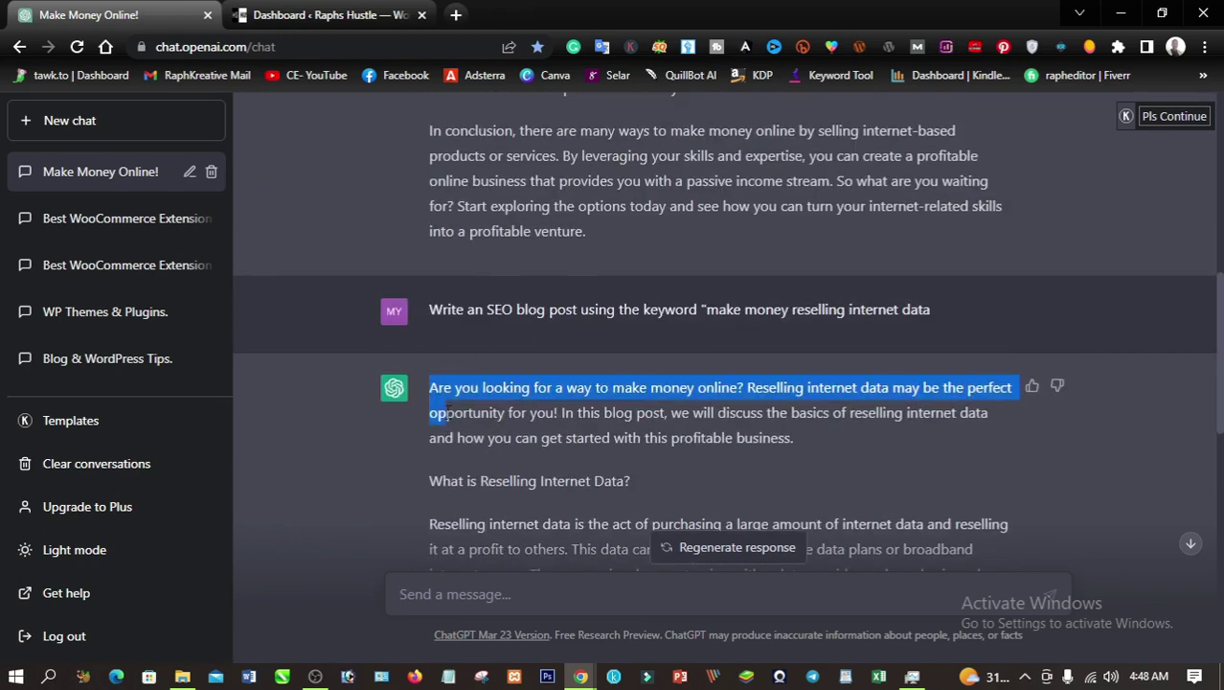
scroll(453, 413, "down", 4)
scroll(453, 414, "down", 4)
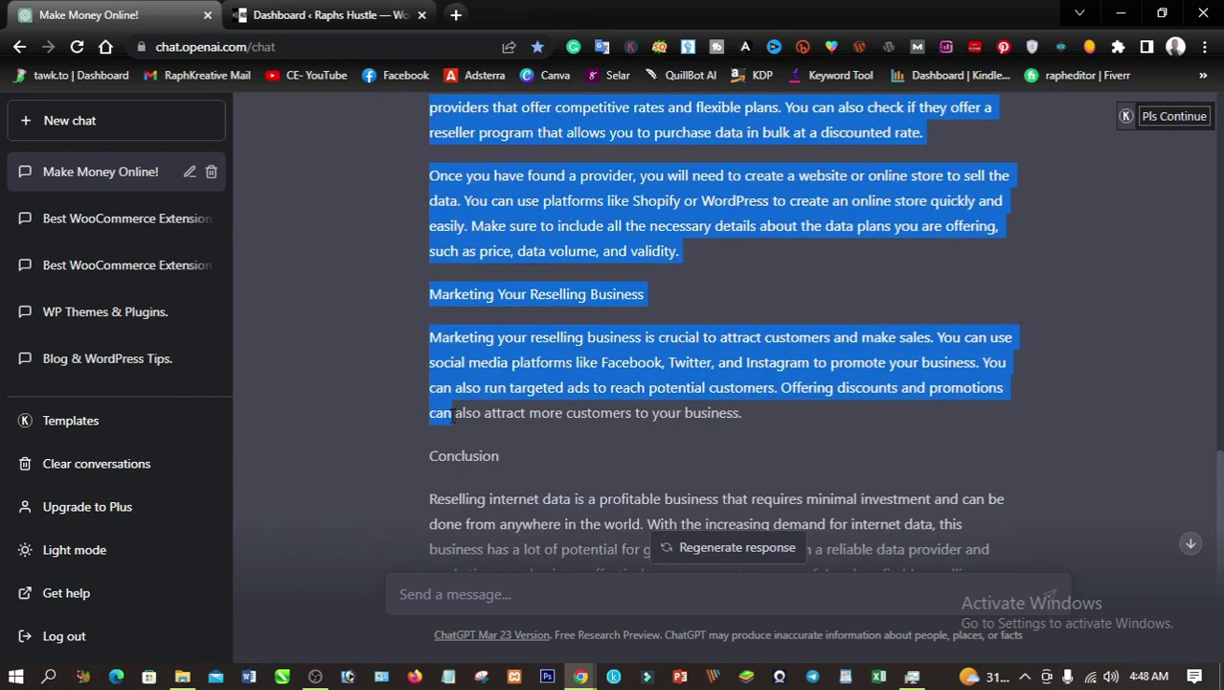
scroll(453, 416, "down", 2)
scroll(452, 418, "down", 1)
left_click_drag(454, 412, 476, 447)
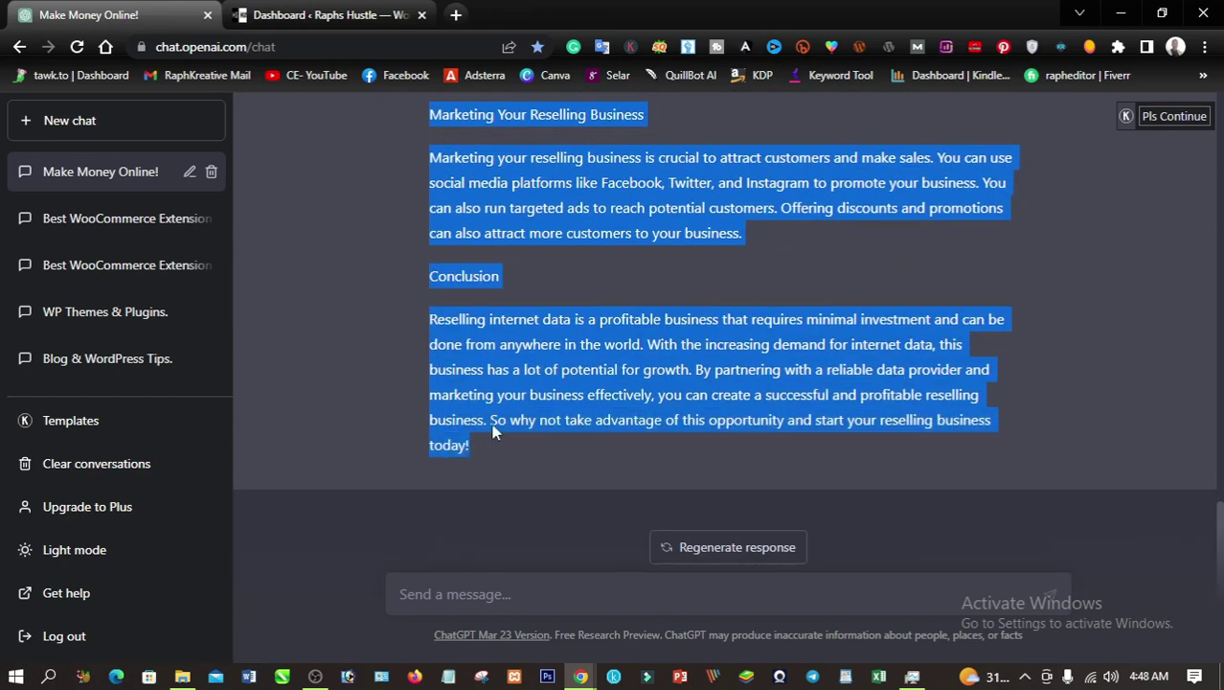
right_click(507, 399)
left_click(553, 415)
Paste the article into Notepad as plain text, then cut it all back out
left_click(448, 676)
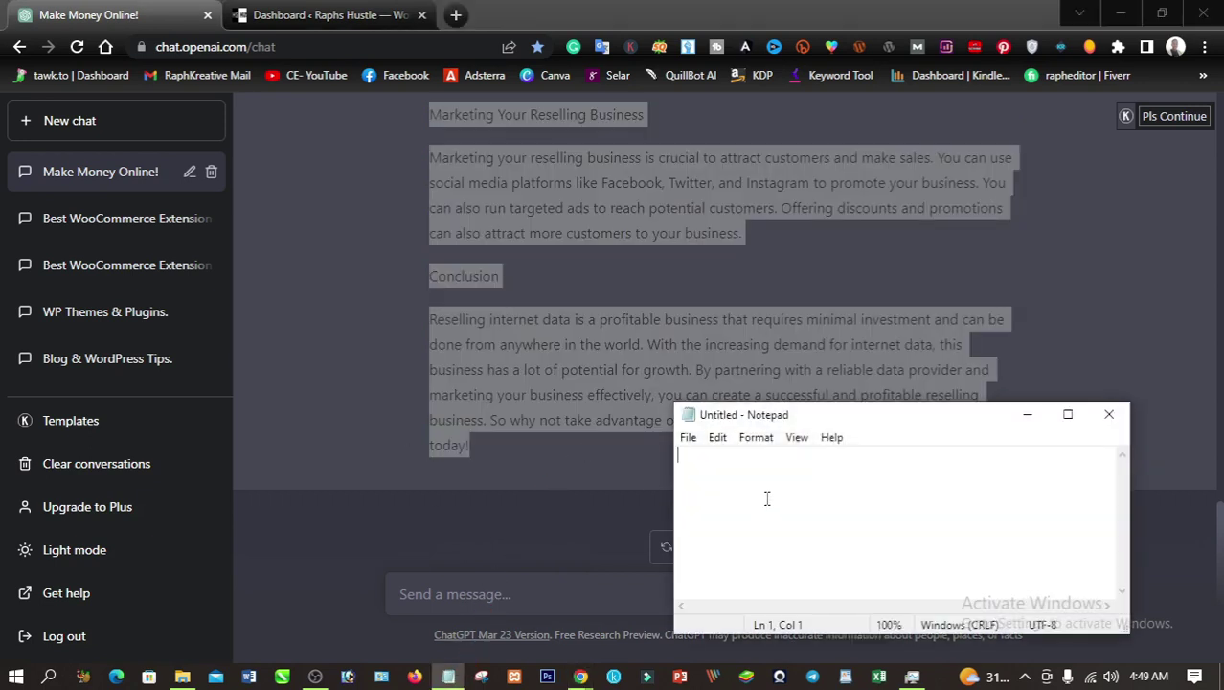
key("ctrl+v")
key("ctrl+a")
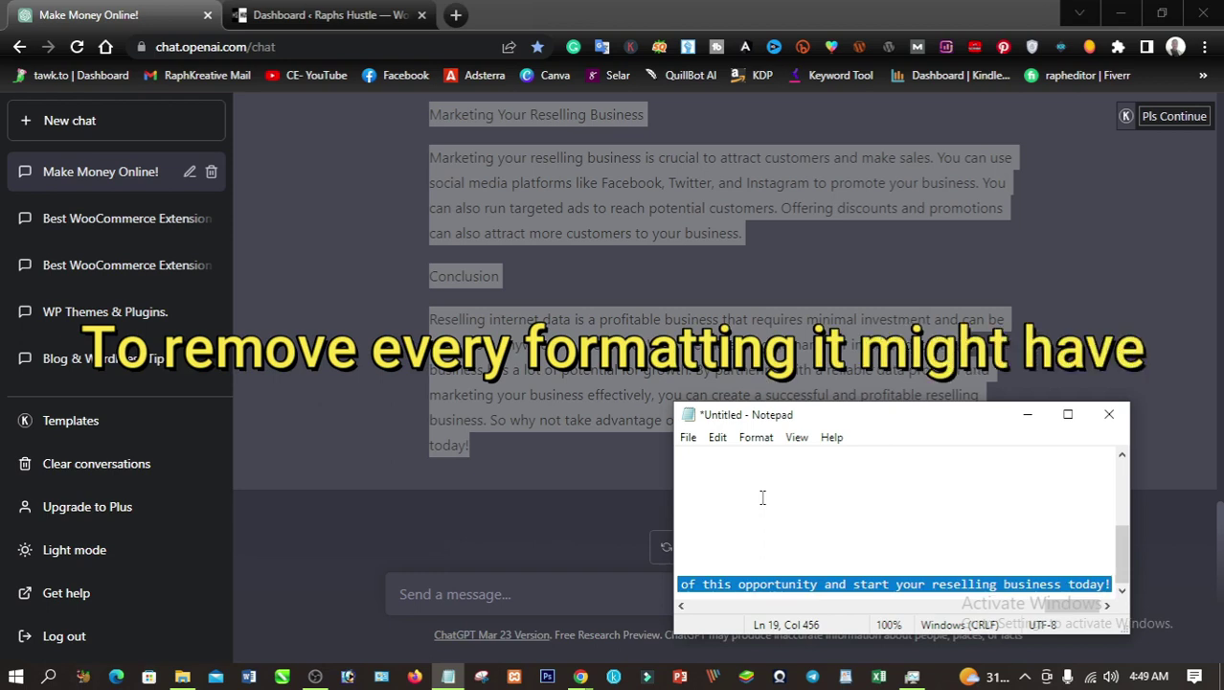
key("ctrl+x")
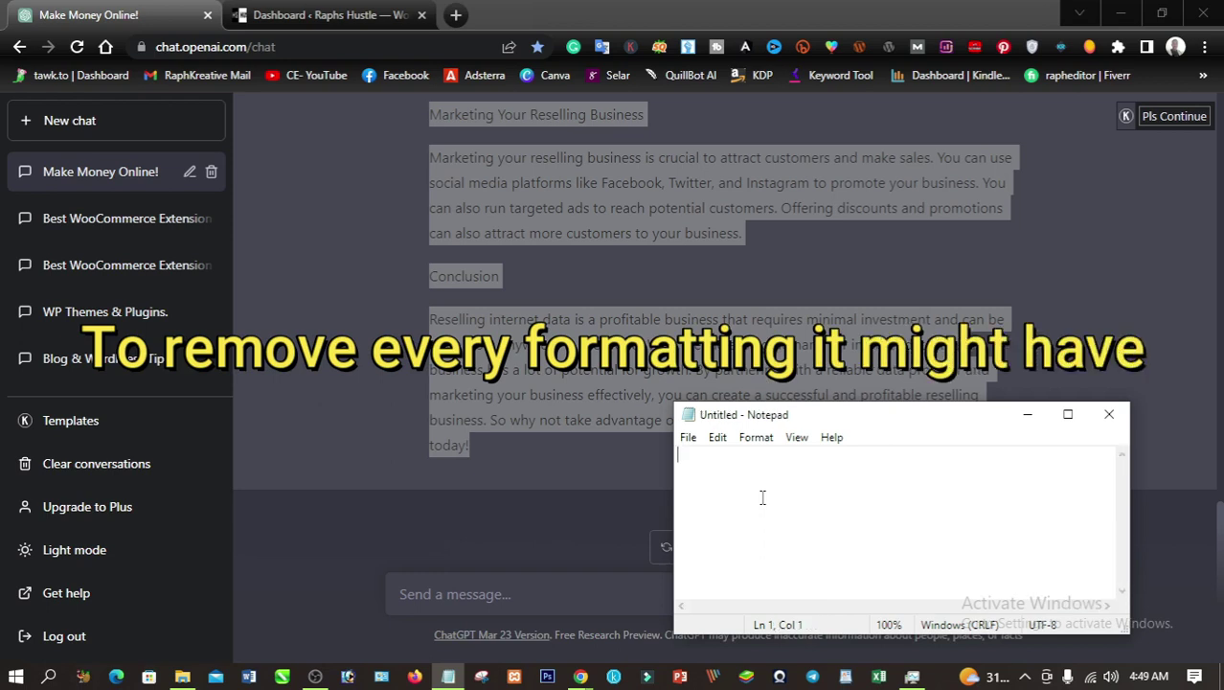
left_click(270, 9)
mouse_move(46, 278)
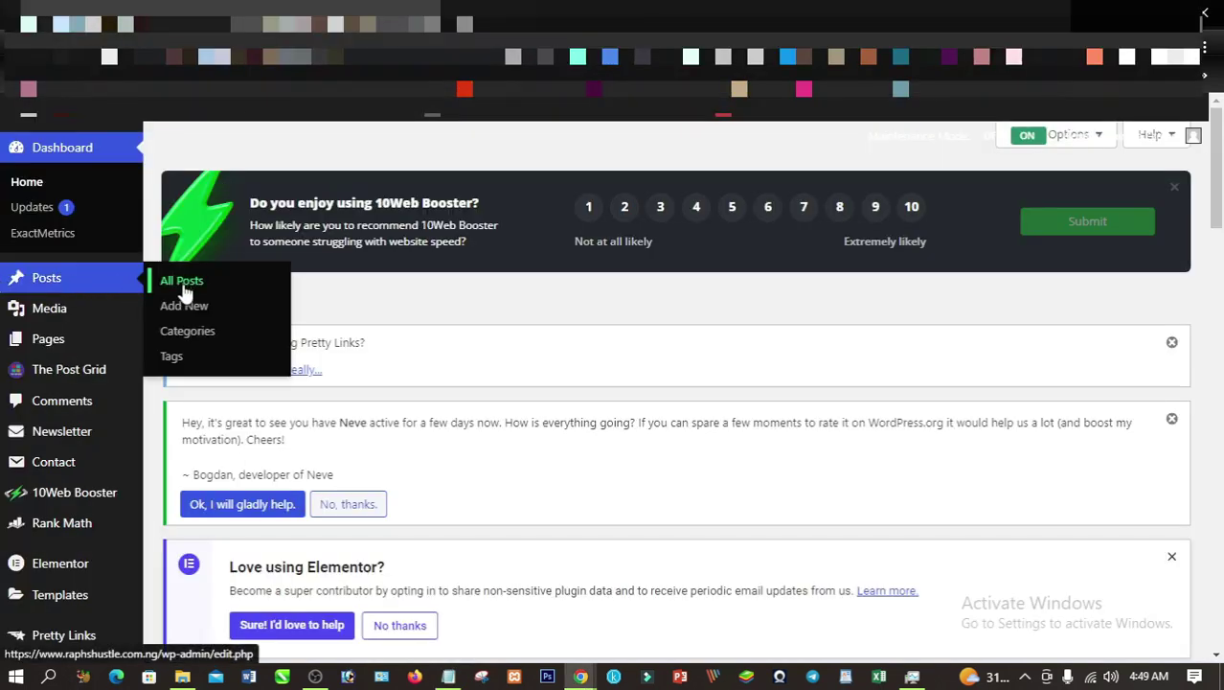
Open Posts > Add New in a separate browser tab
right_click(183, 305)
left_click(239, 320)
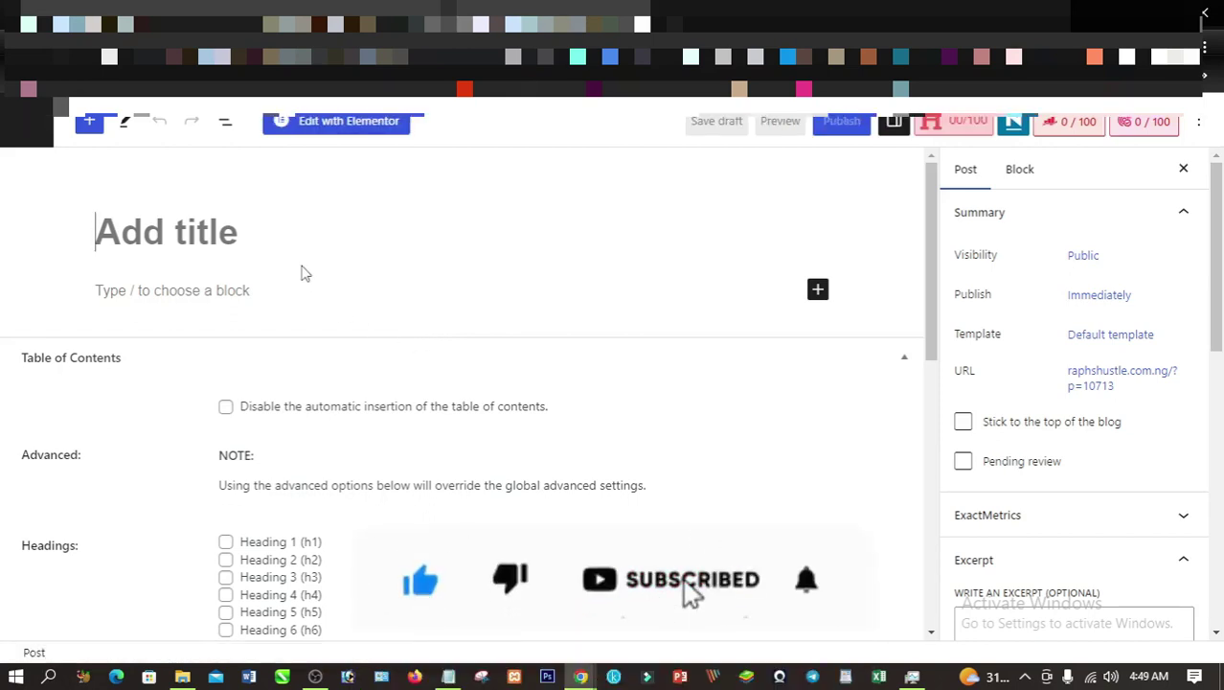
Title the post 'How to make money reselling Internet Data' and paste the article into its body
type("How t")
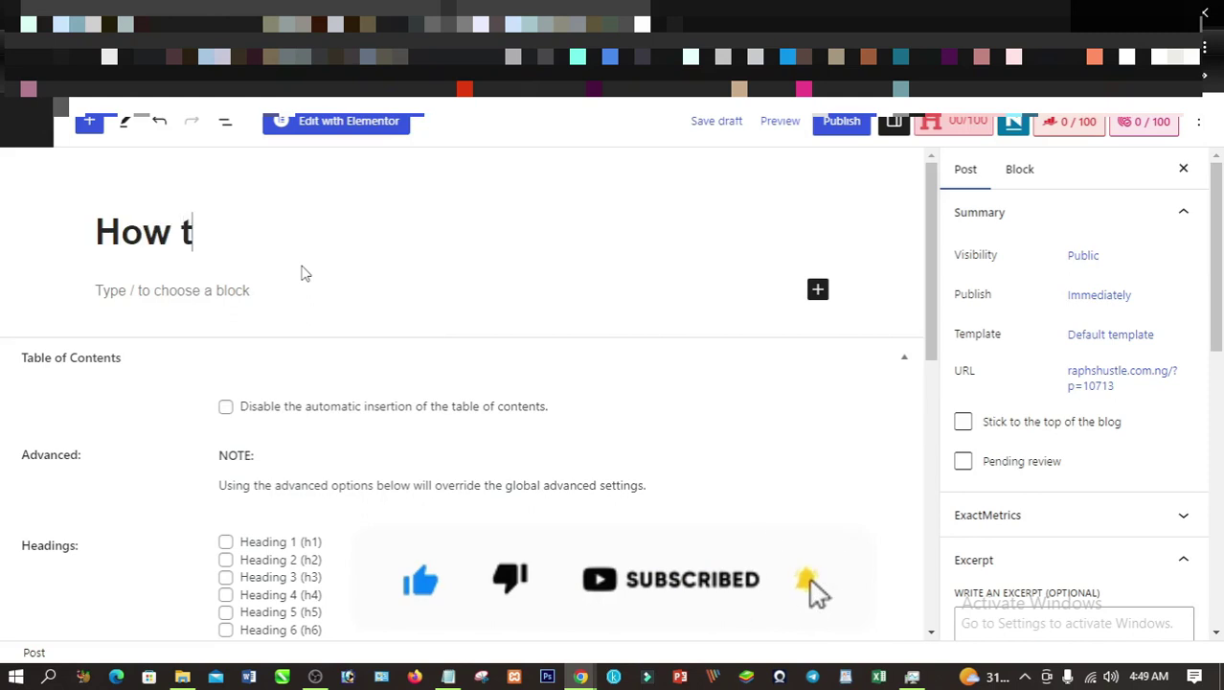
type("o make ")
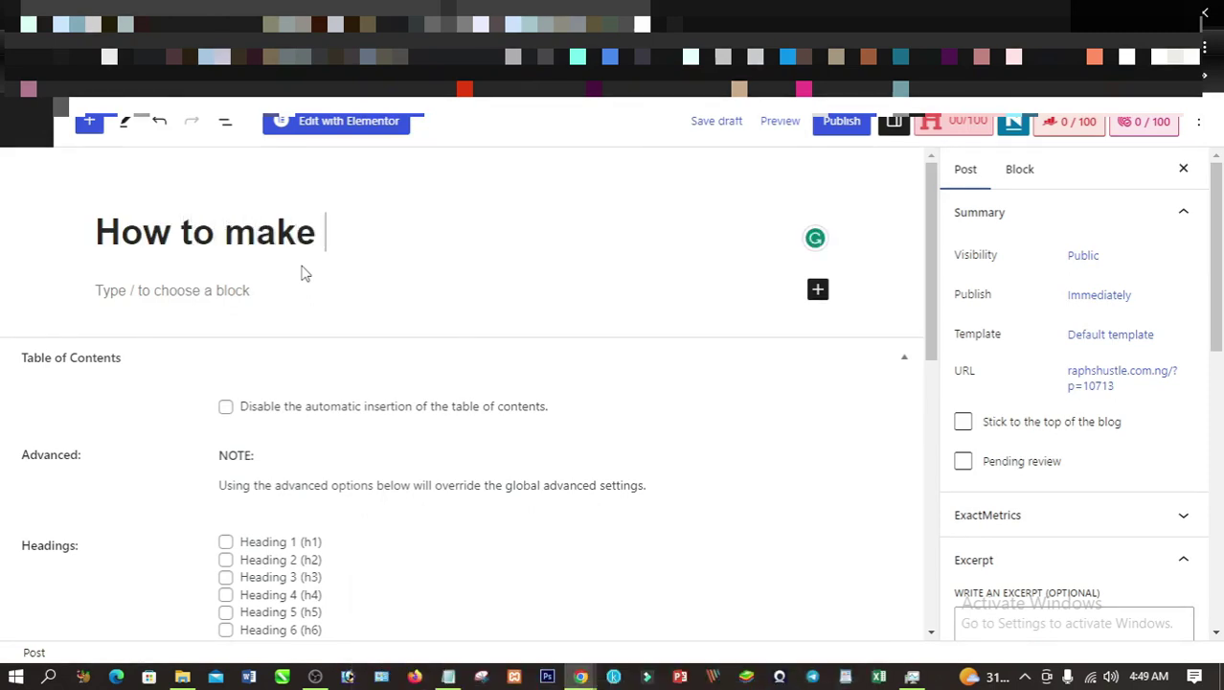
type("money r")
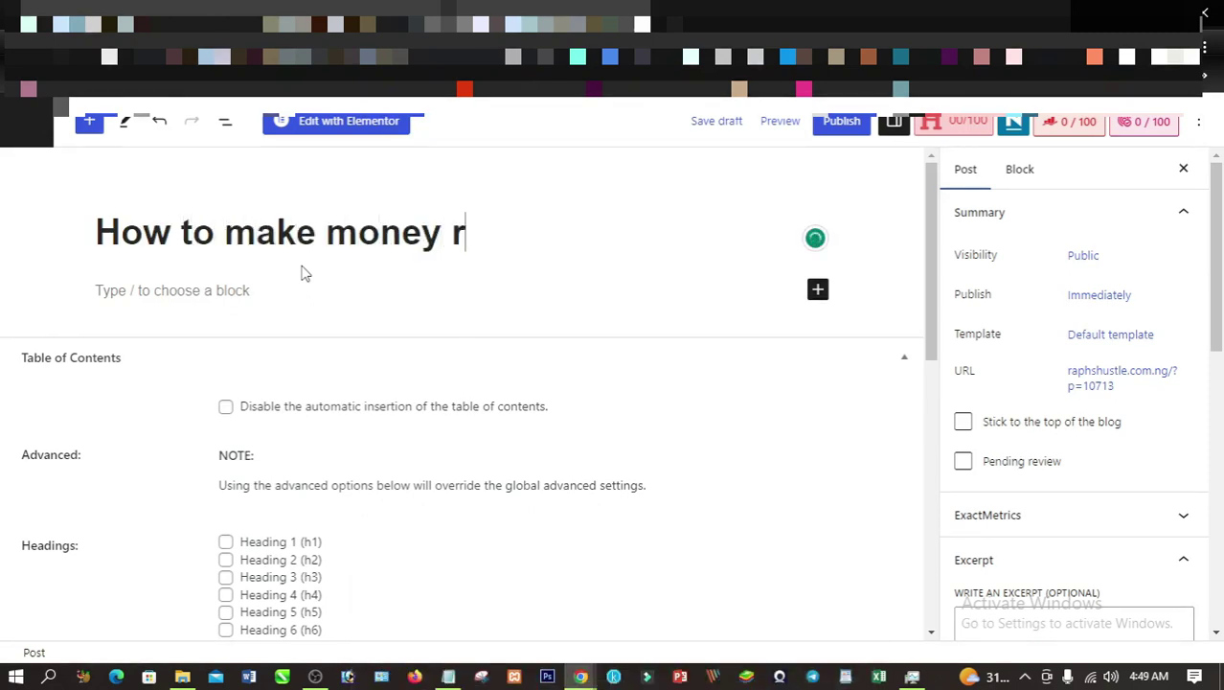
type("eselli")
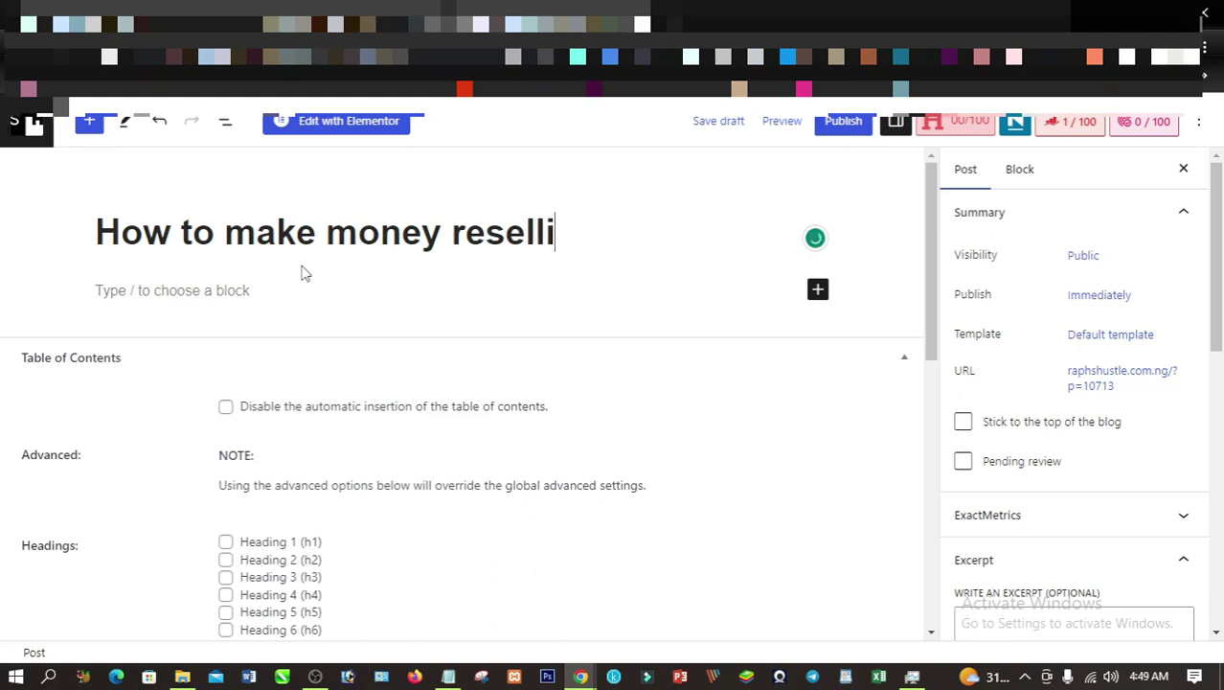
type("ng Intern")
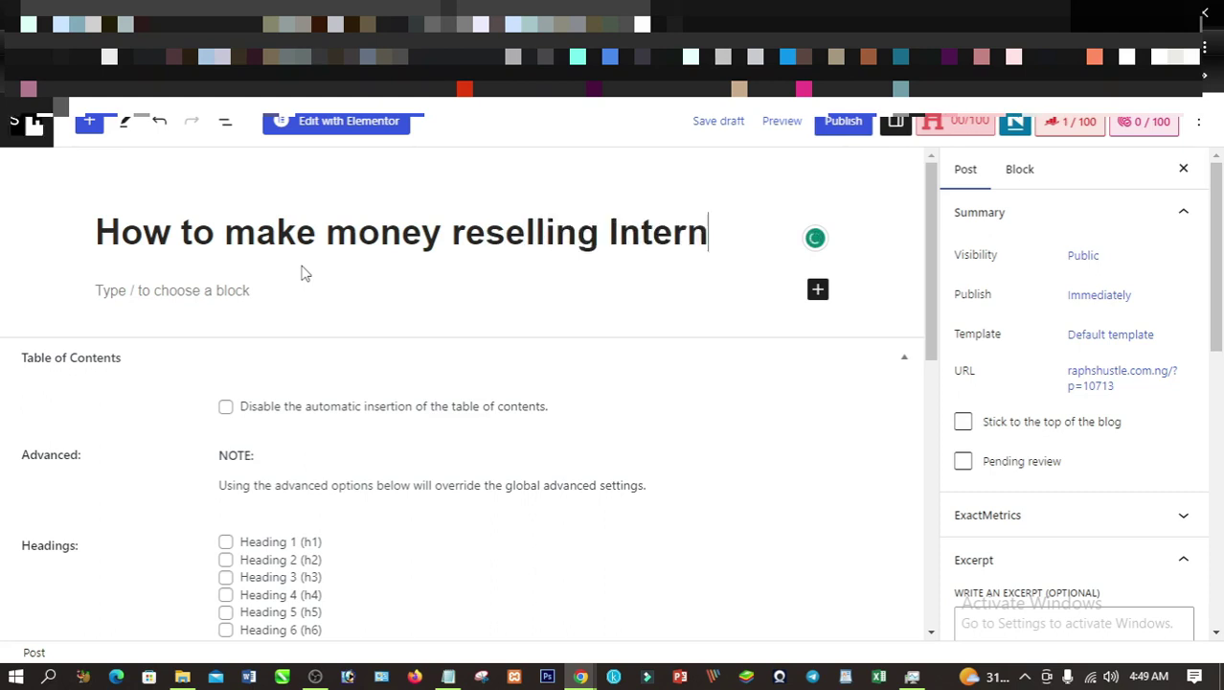
type("et Data")
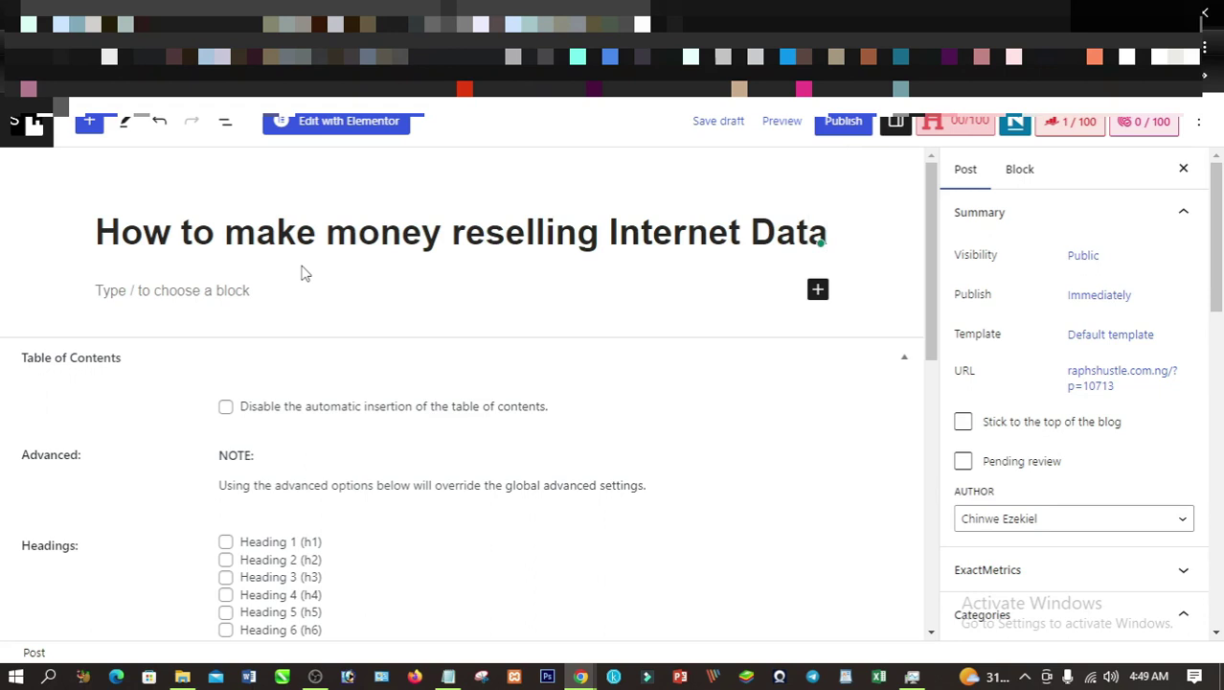
left_click(256, 296)
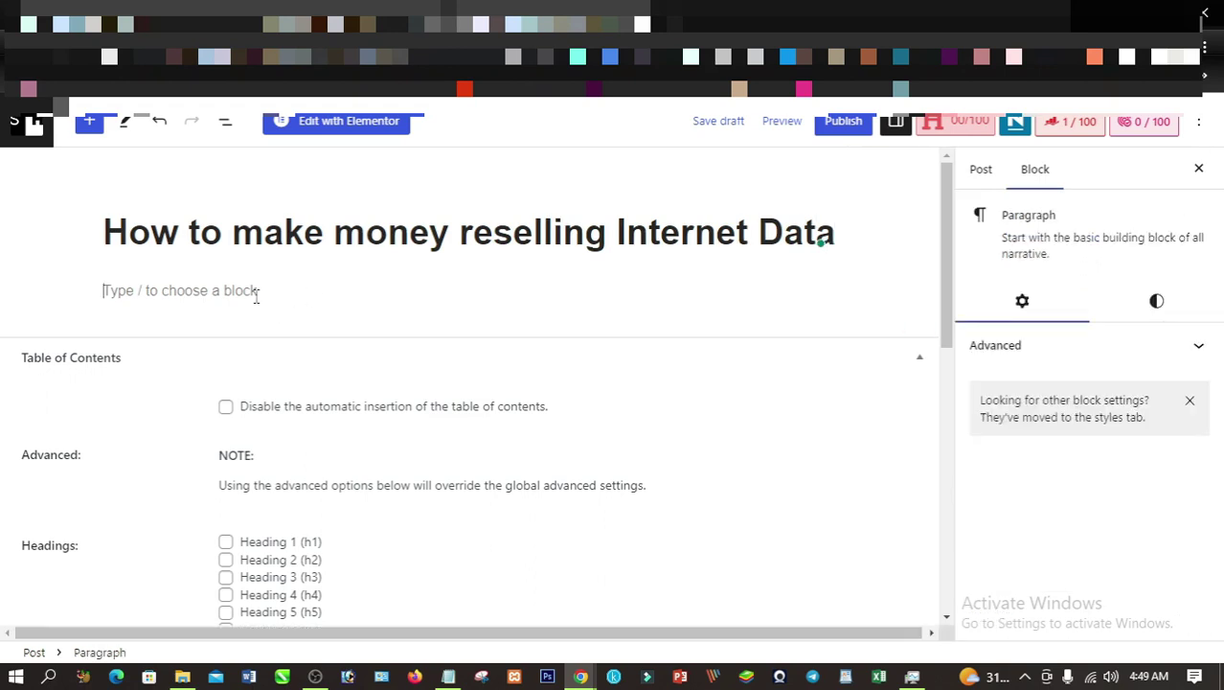
key("ctrl+v")
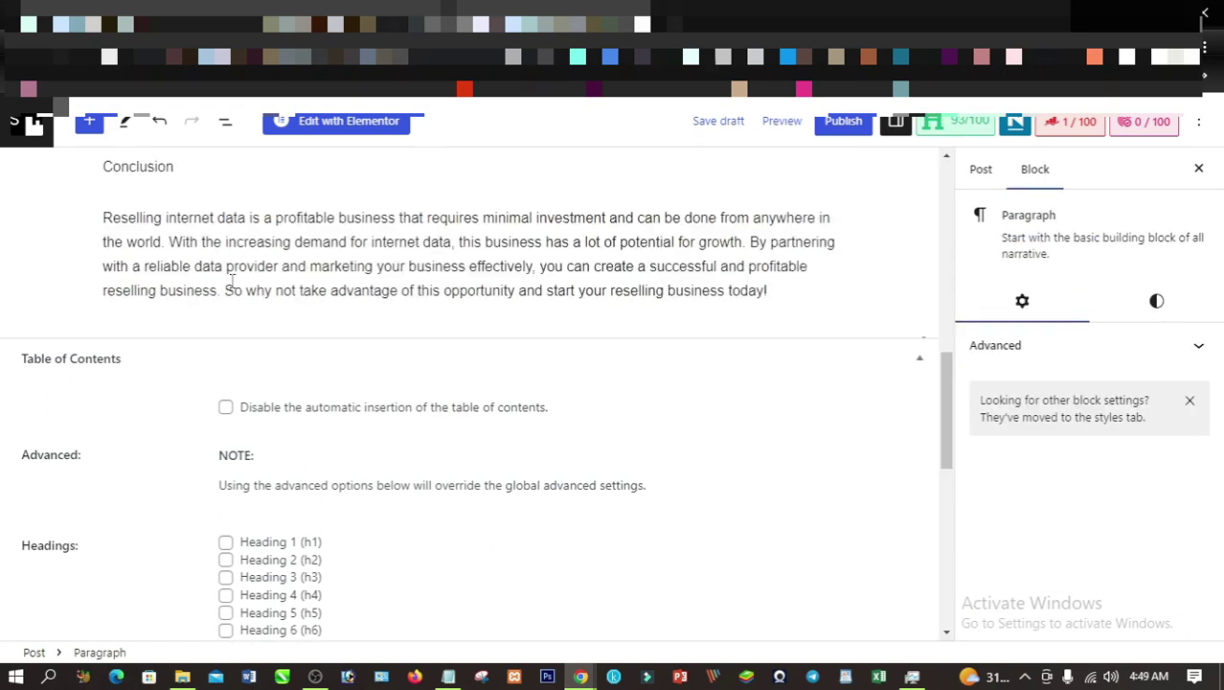
scroll(259, 270, "up", 3)
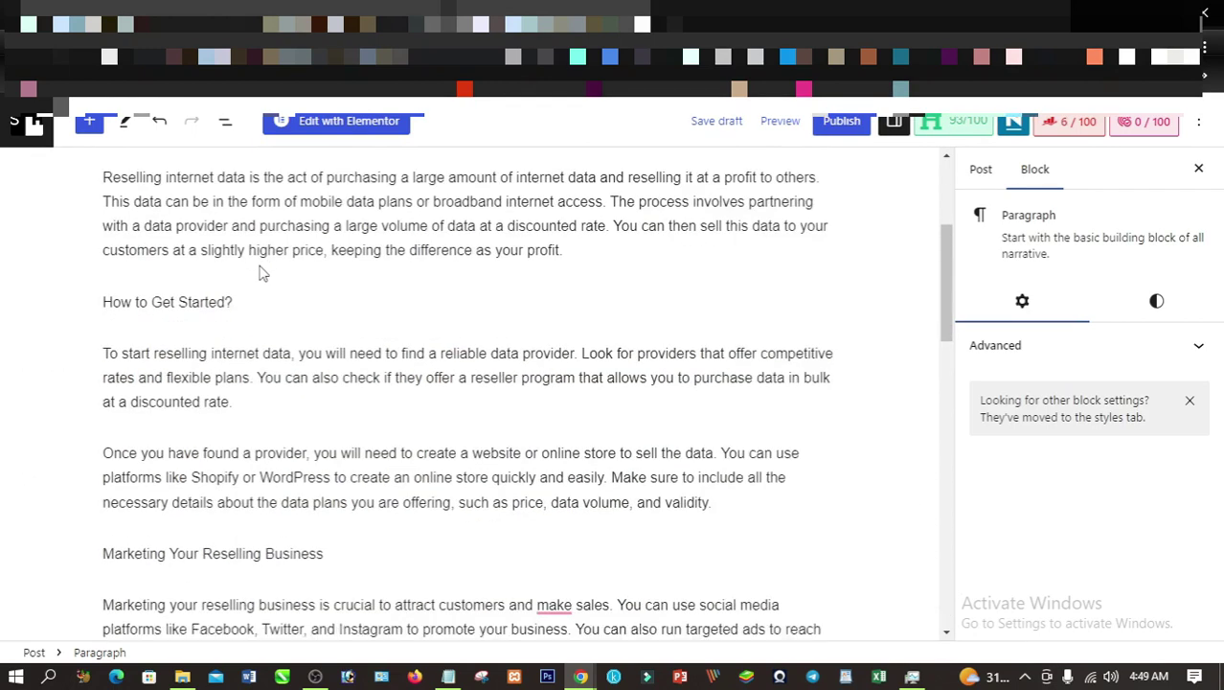
scroll(260, 272, "up", 3)
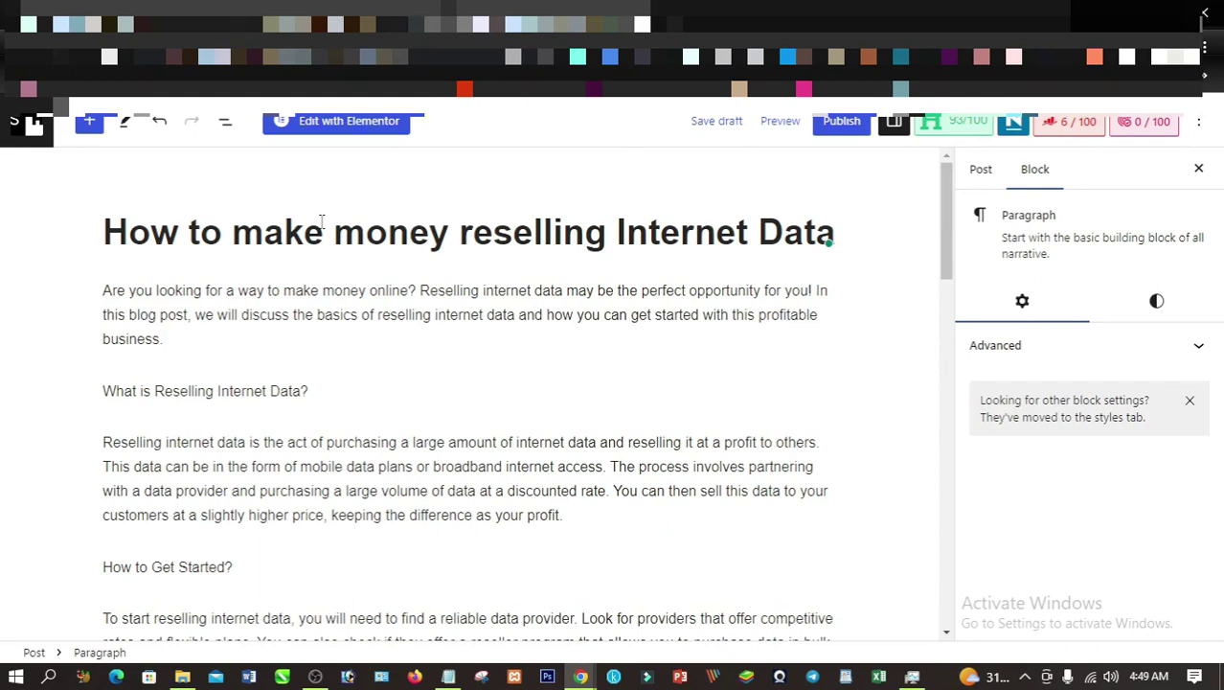
key("ctrl+Tab")
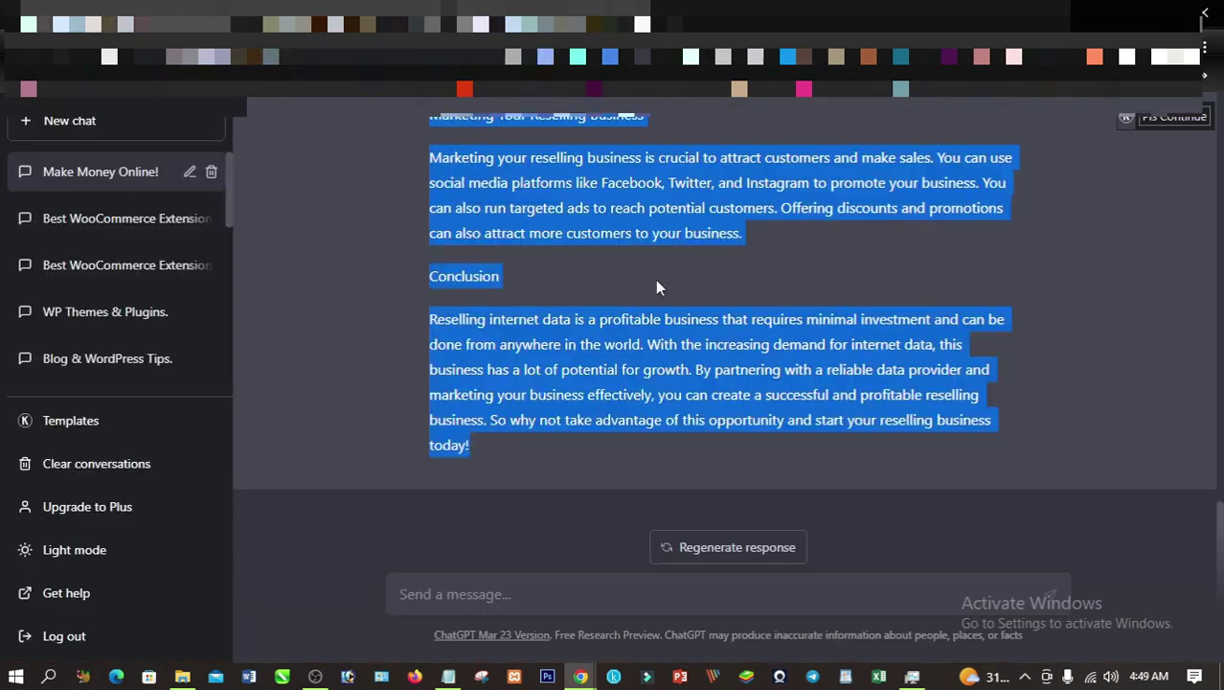
Deselect ChatGPT's reply, scroll back up to the prompt, then reopen the WordPress draft
scroll(550, 306, "up", 5)
left_click(502, 290)
scroll(505, 265, "up", 3)
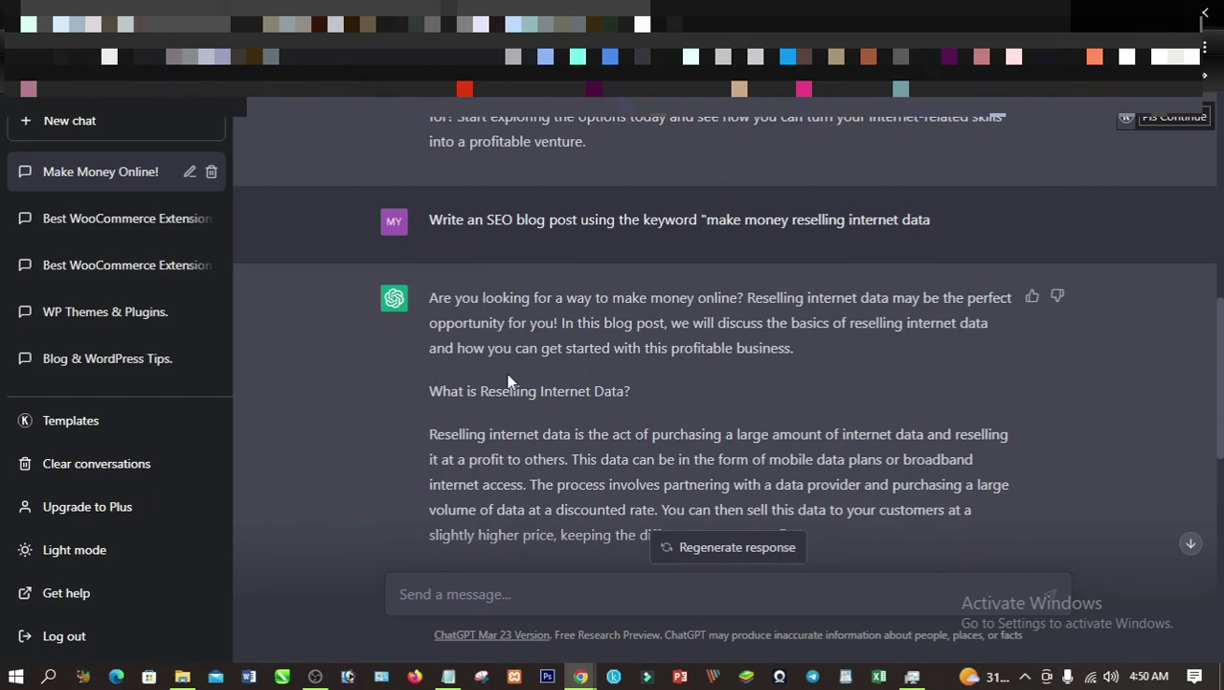
left_click(618, 16)
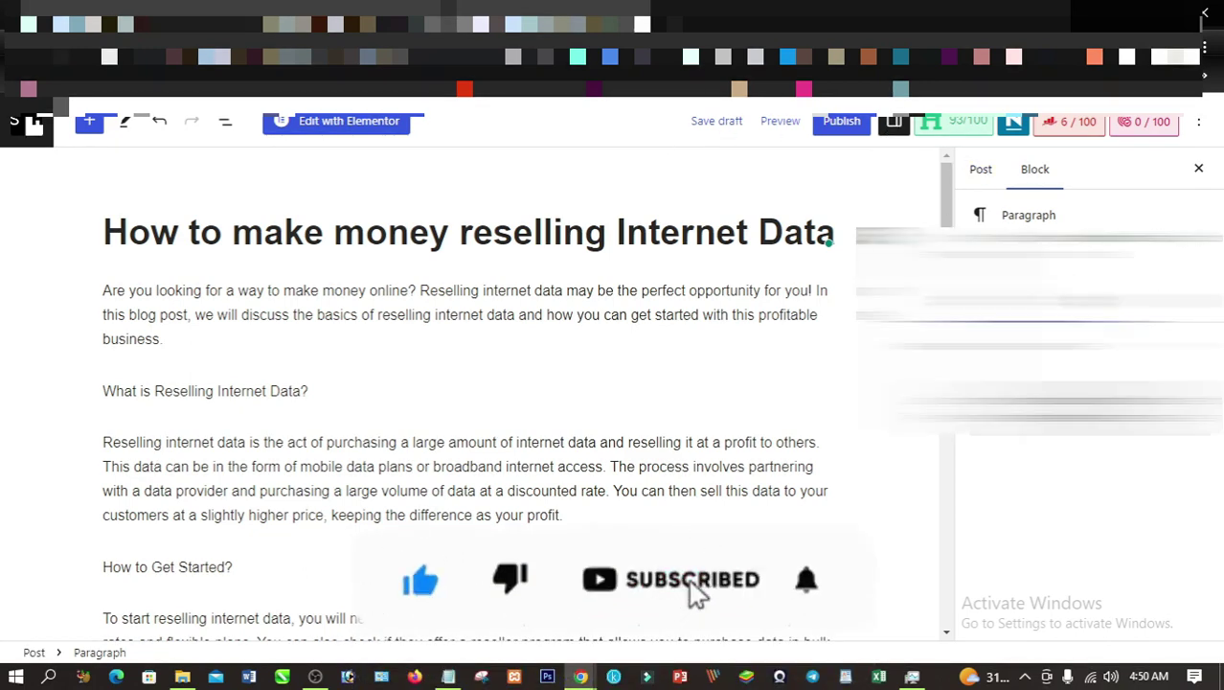
Check the post settings down to Featured image, then preview the reselling post in a new tab
scroll(1063, 402, "down", 10)
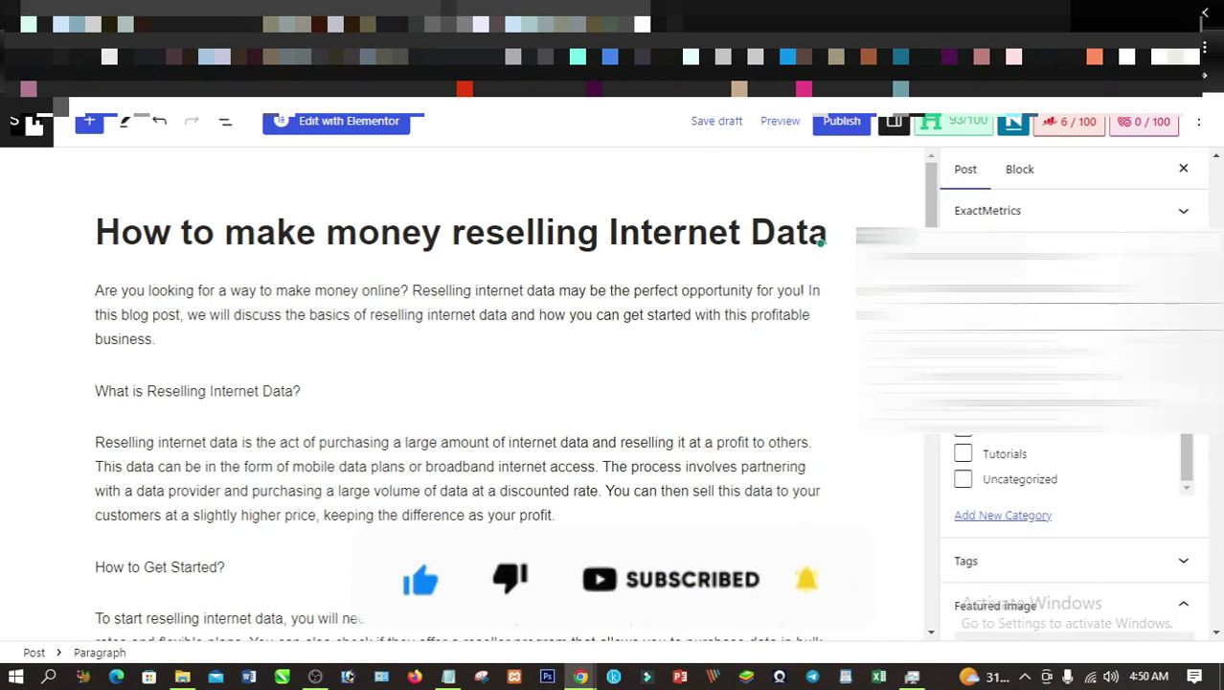
scroll(1020, 415, "down", 3)
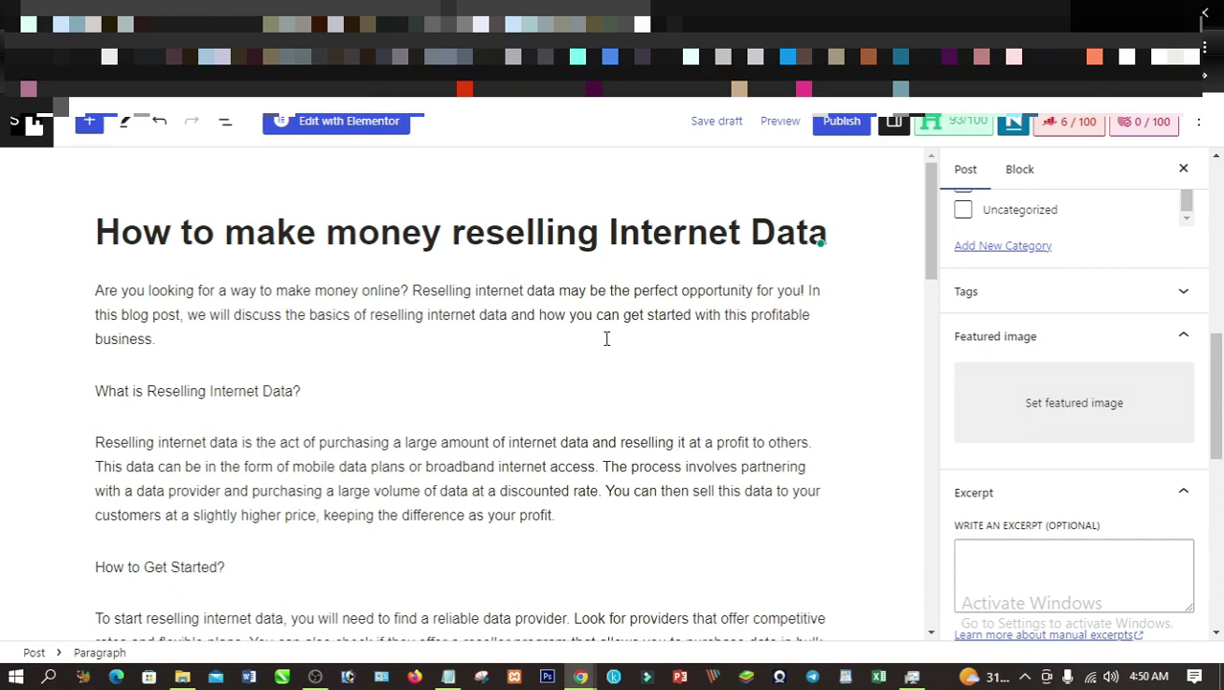
left_click(778, 129)
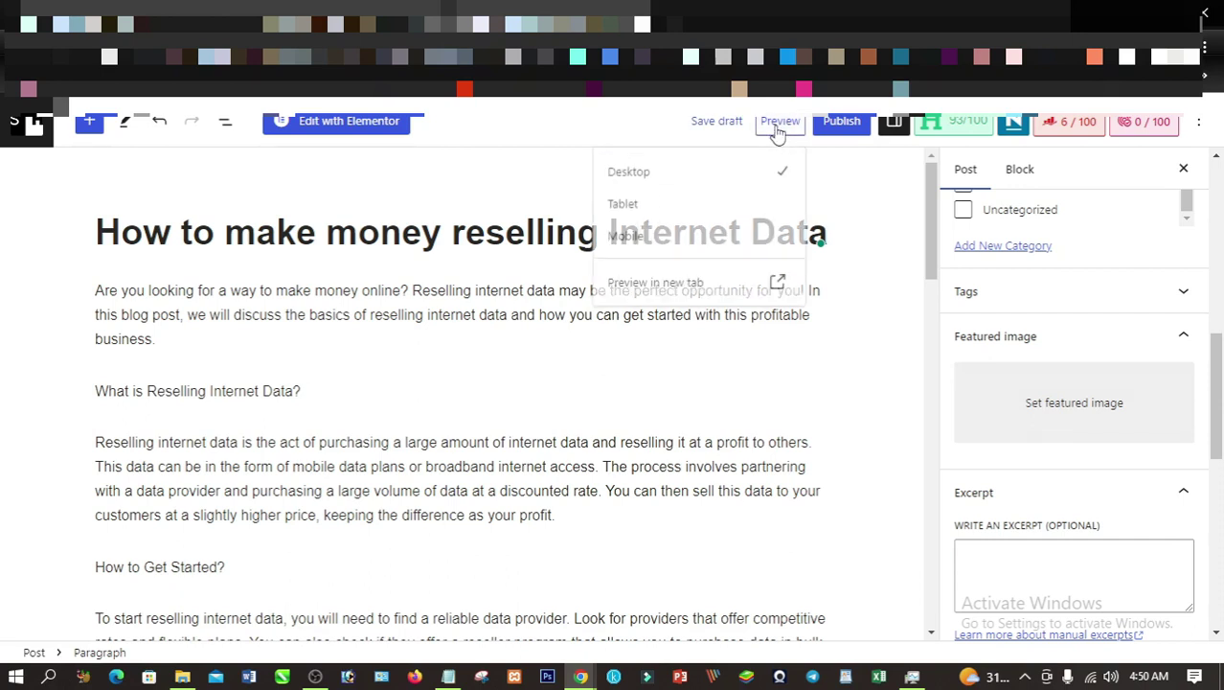
left_click(700, 284)
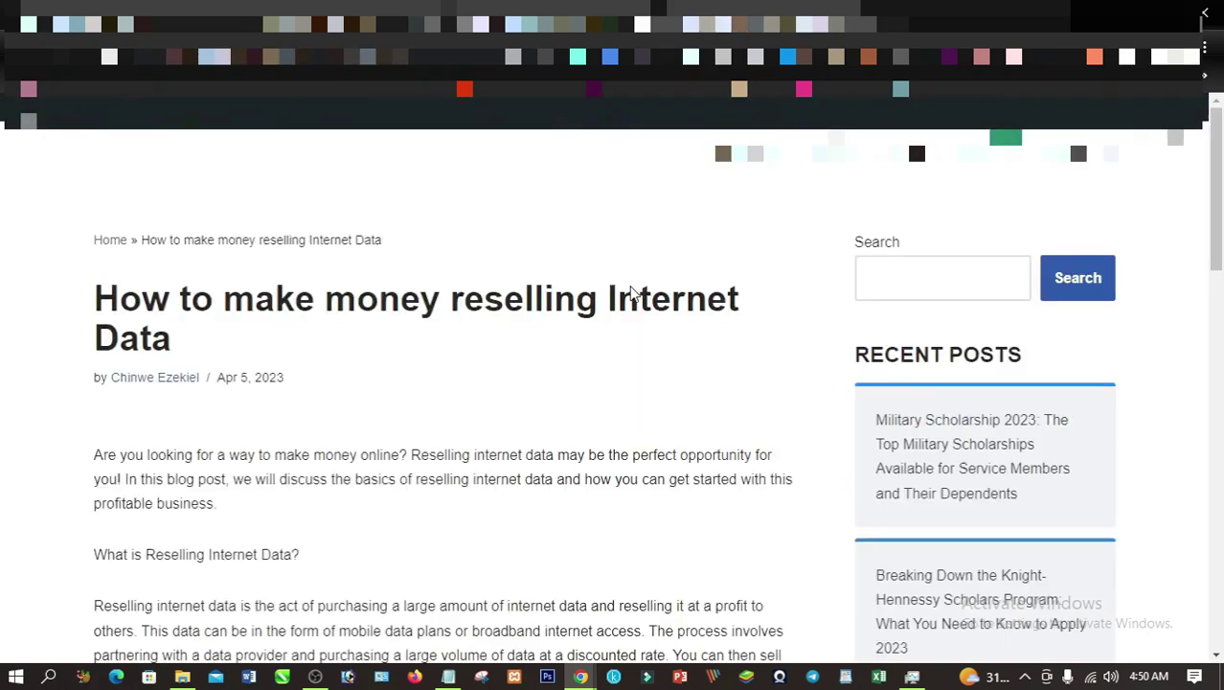
Scroll the live preview down to the article's conclusion and back up slightly
scroll(449, 306, "down", 1)
scroll(453, 307, "down", 3)
scroll(454, 307, "down", 2)
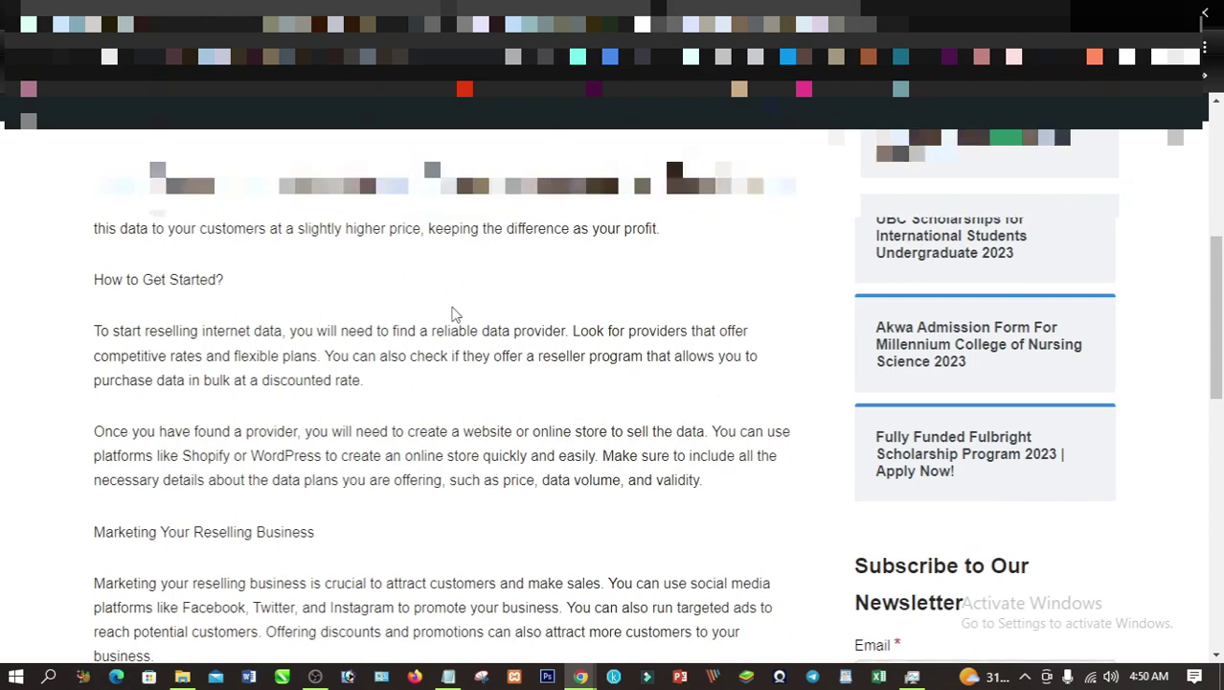
scroll(453, 314, "down", 3)
scroll(453, 315, "up", 2)
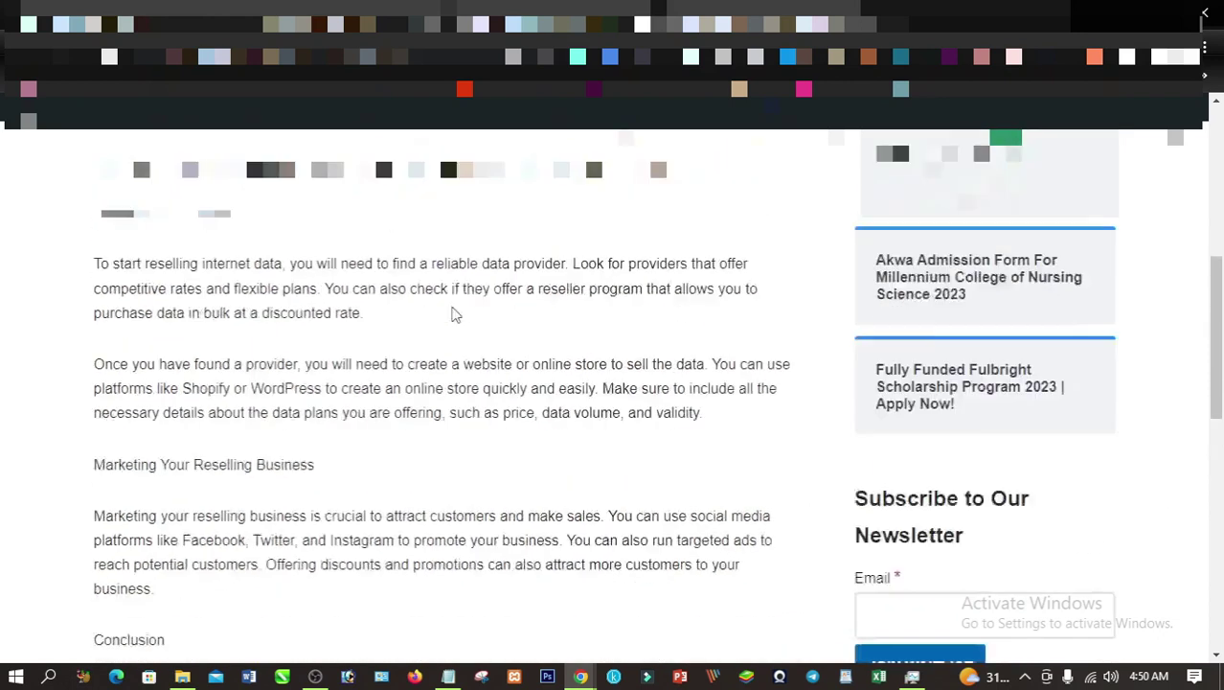
scroll(455, 314, "up", 7)
key("ctrl+shift+Tab")
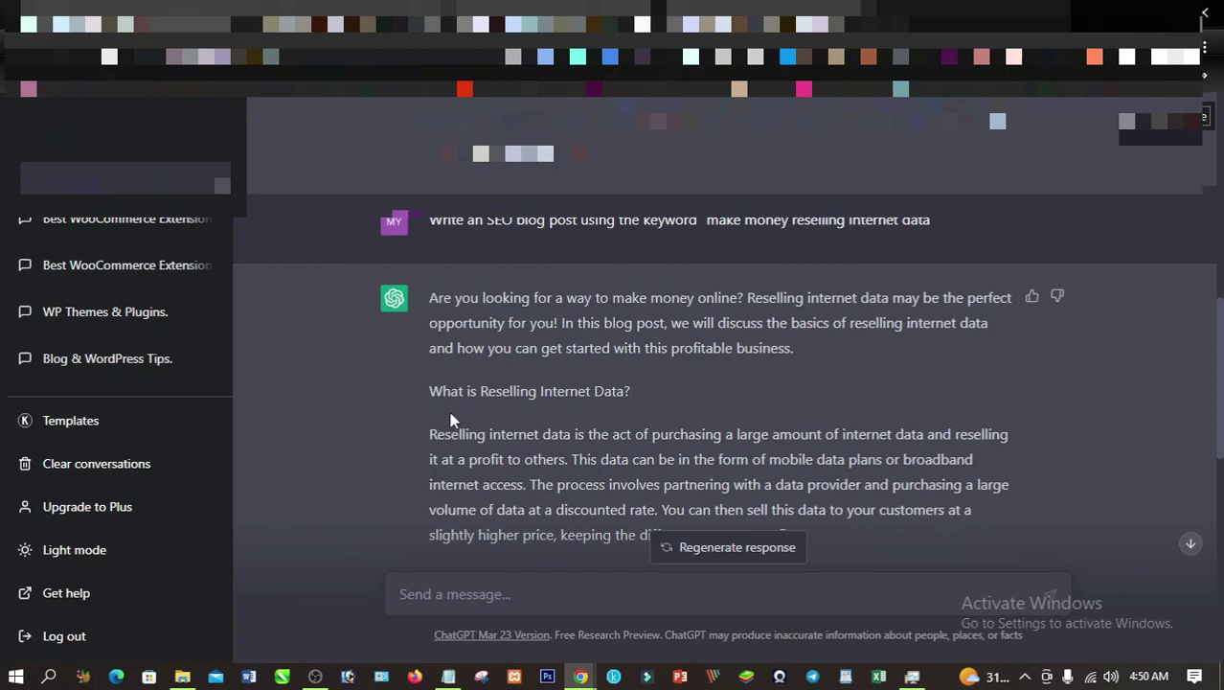